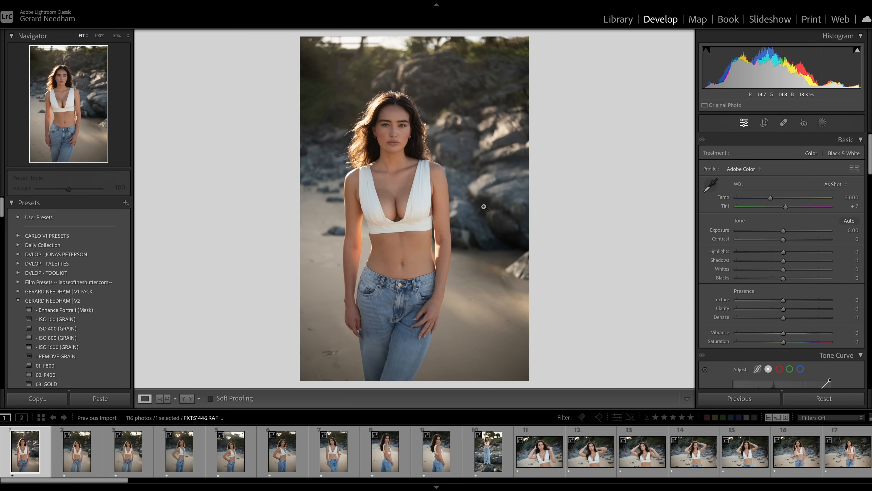
# Step: Compare the white balance of several photos from the same beach series, from the fourth to the eighth
pyautogui.click(229, 459)
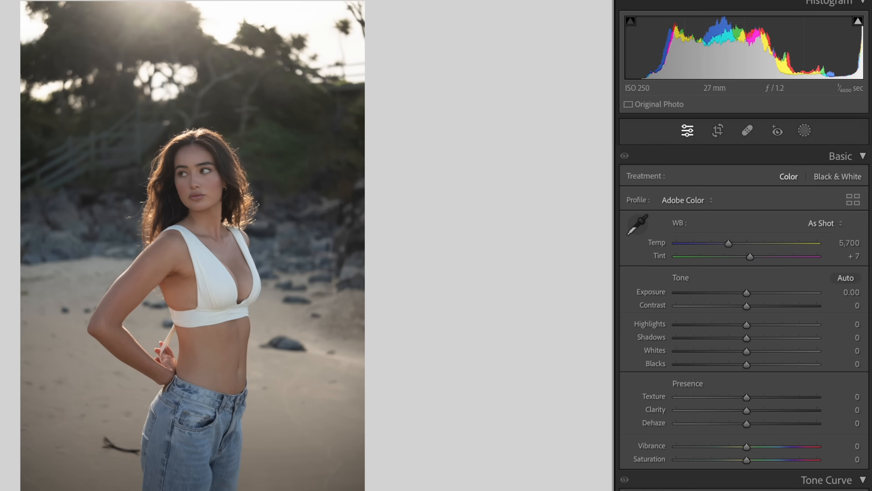
pyautogui.press('Right')
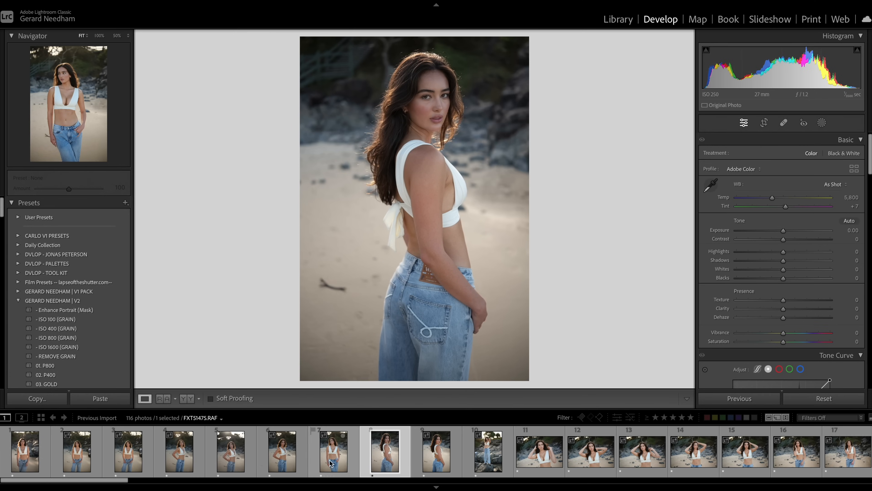
pyautogui.click(331, 463)
pyautogui.click(235, 455)
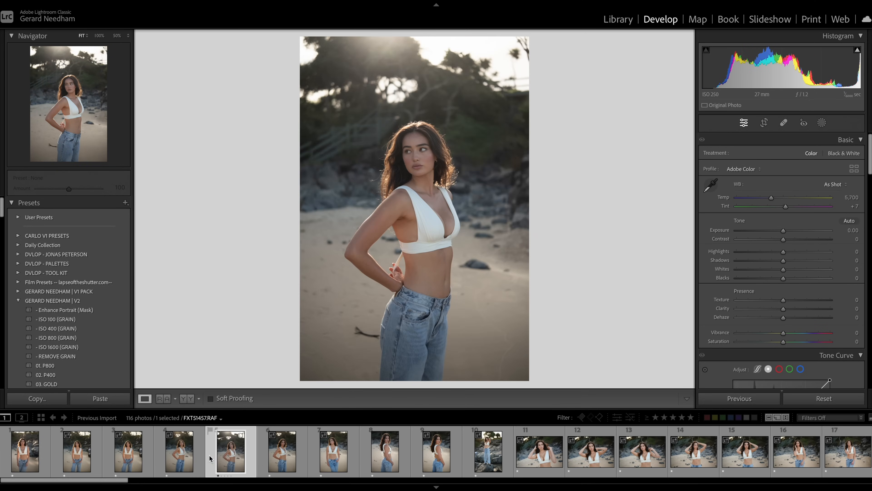
pyautogui.click(177, 457)
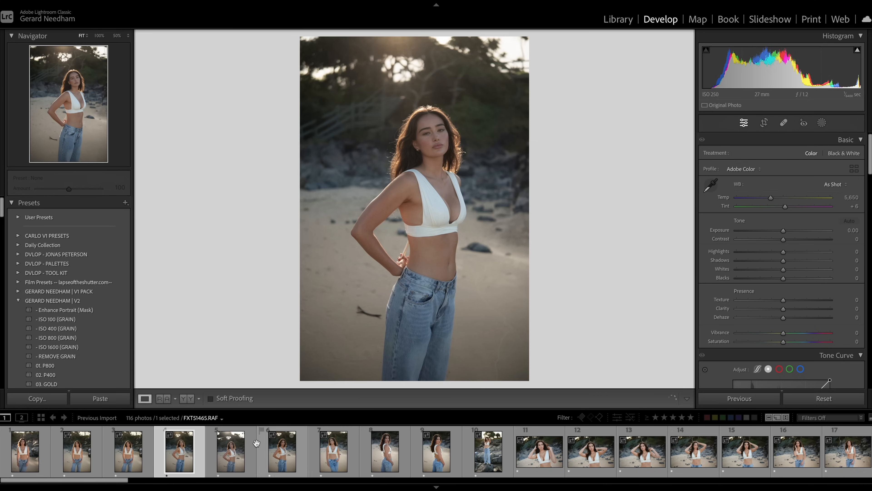
pyautogui.click(284, 448)
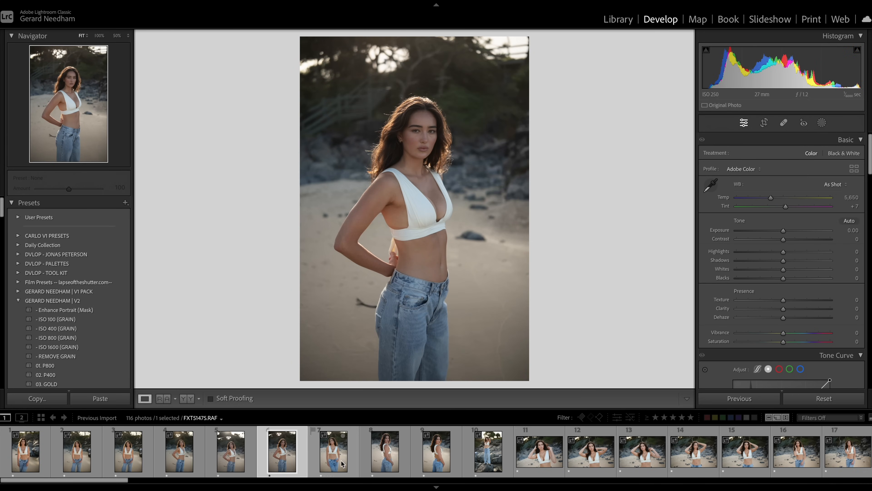
# Step: Set the seventh photo's white balance to Temp 5,800 and Tint +7
pyautogui.click(353, 432)
pyautogui.click(851, 198)
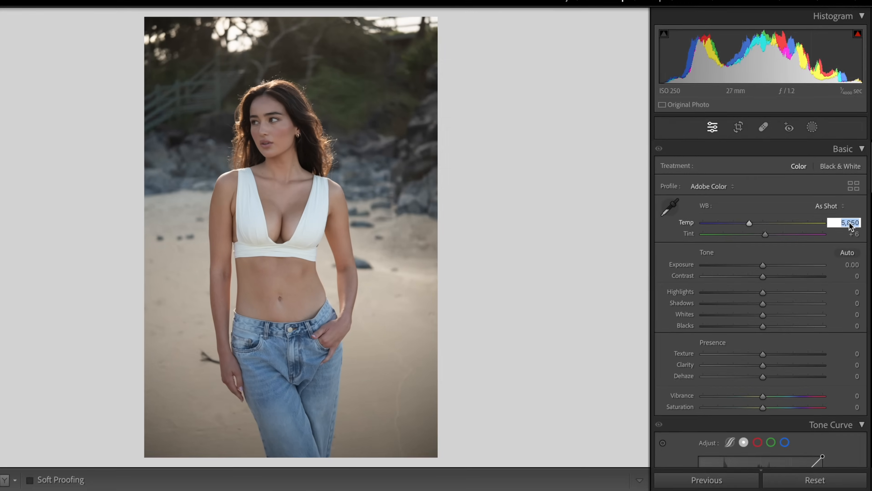
pyautogui.write('5,80')
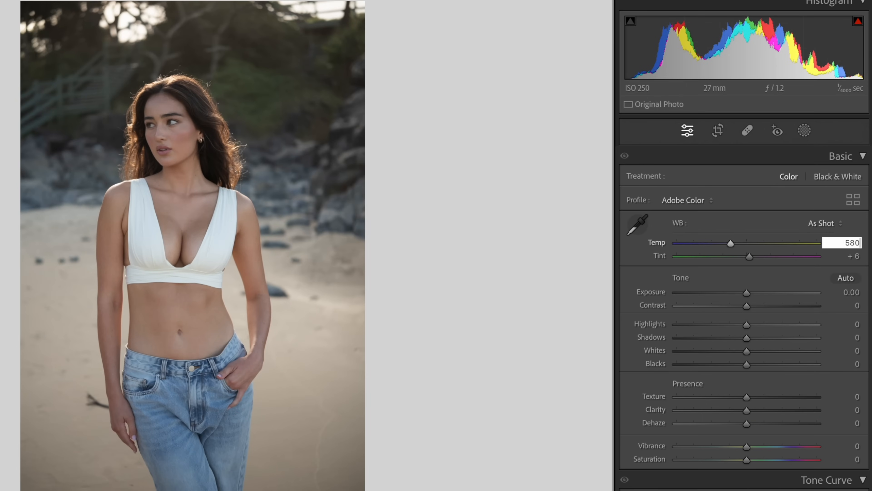
pyautogui.write('0')
pyautogui.press('Return')
pyautogui.click(855, 257)
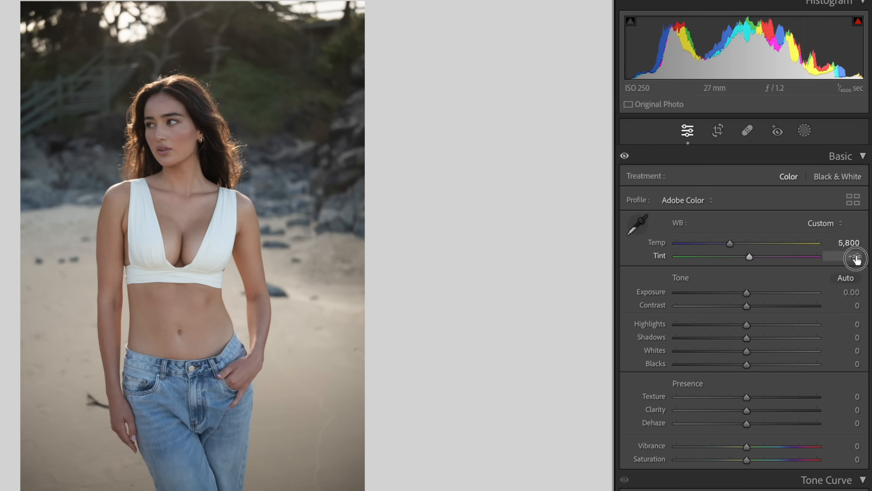
pyautogui.write('7')
pyautogui.press('Return')
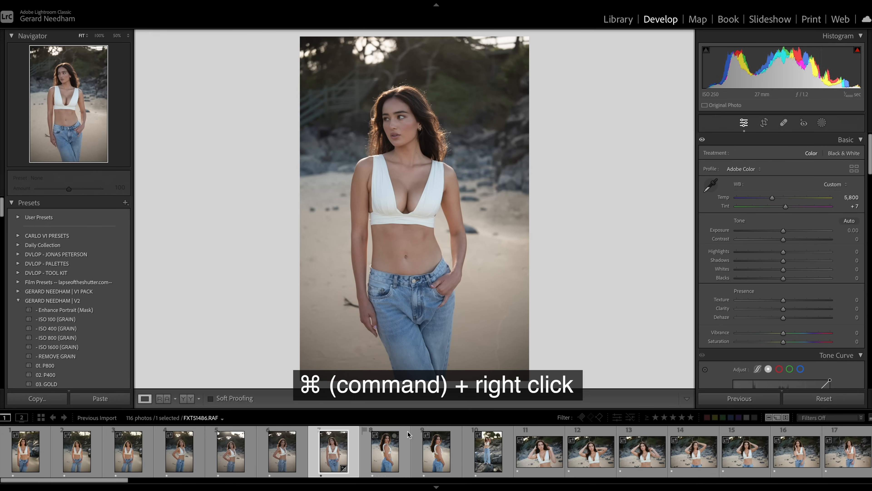
# Step: Select the first nine photos together, keeping the seventh photo as the source for synchronizing
pyautogui.keyDown('super'); pyautogui.click(397, 451); pyautogui.keyUp('super')
pyautogui.keyDown('super'); pyautogui.click(436, 451); pyautogui.keyUp('super')
pyautogui.keyDown('super'); pyautogui.click(282, 451); pyautogui.keyUp('super')
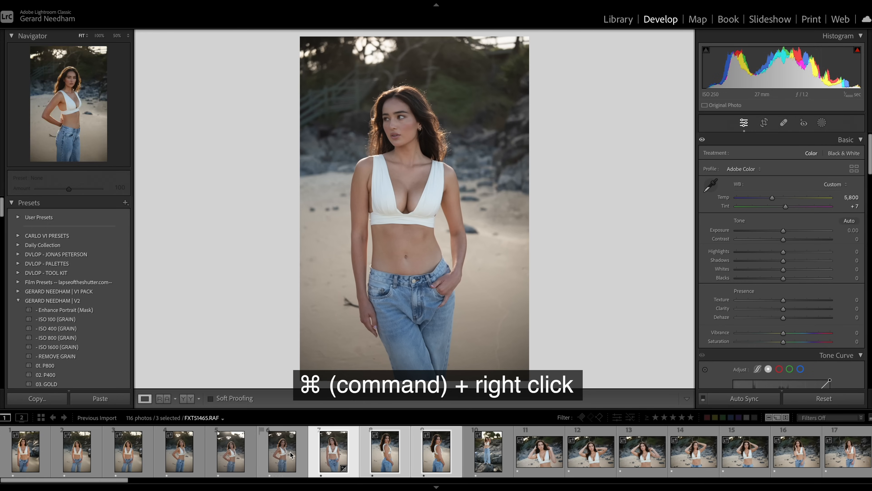
pyautogui.keyDown('super'); pyautogui.click(230, 451); pyautogui.keyUp('super')
pyautogui.keyDown('super'); pyautogui.click(181, 461); pyautogui.keyUp('super')
pyautogui.keyDown('super'); pyautogui.click(127, 451); pyautogui.keyUp('super')
pyautogui.keyDown('super'); pyautogui.click(76, 451); pyautogui.keyUp('super')
pyautogui.keyDown('super'); pyautogui.click(25, 451); pyautogui.keyUp('super')
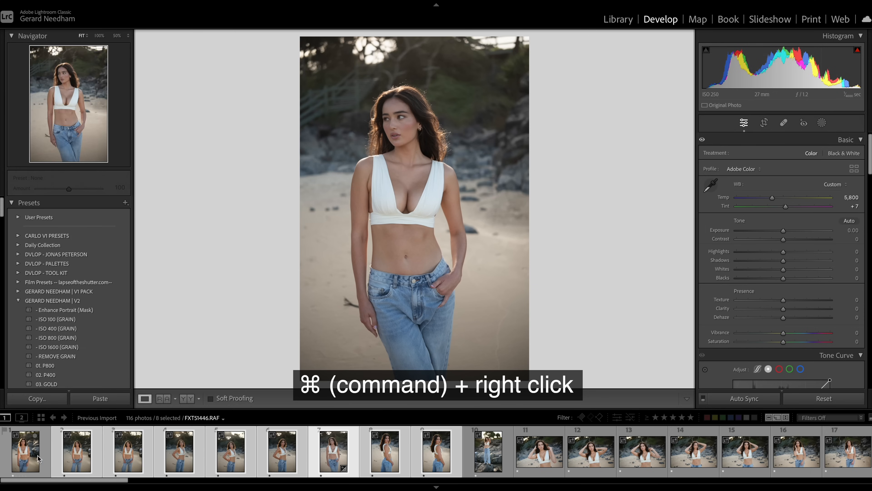
pyautogui.click(361, 471)
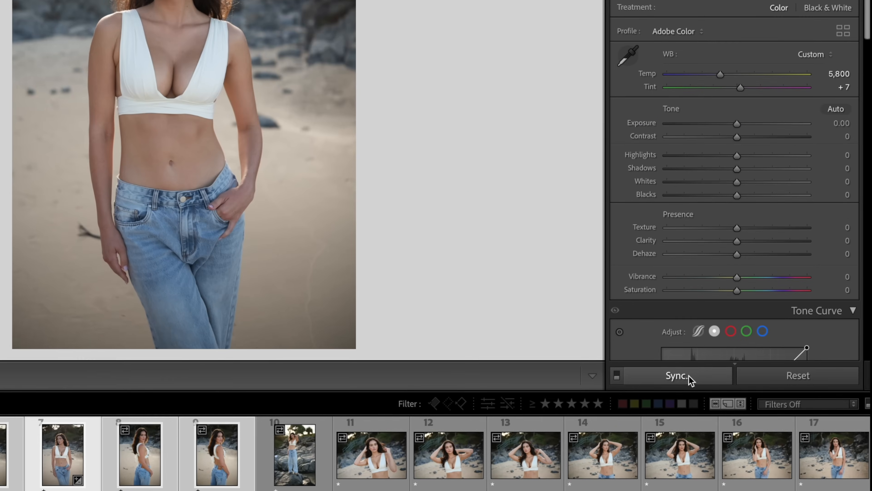
# Step: Synchronize only the White Balance setting from the seventh photo to the other selected photos
pyautogui.click(689, 375)
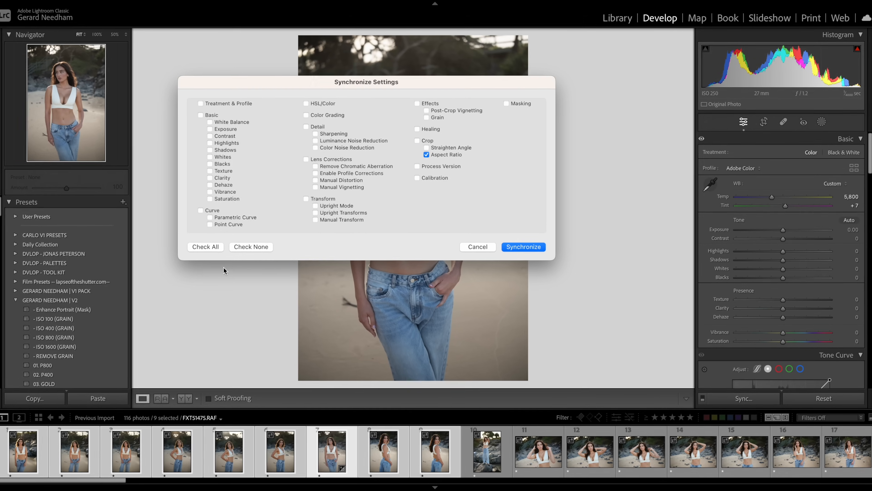
pyautogui.click(240, 246)
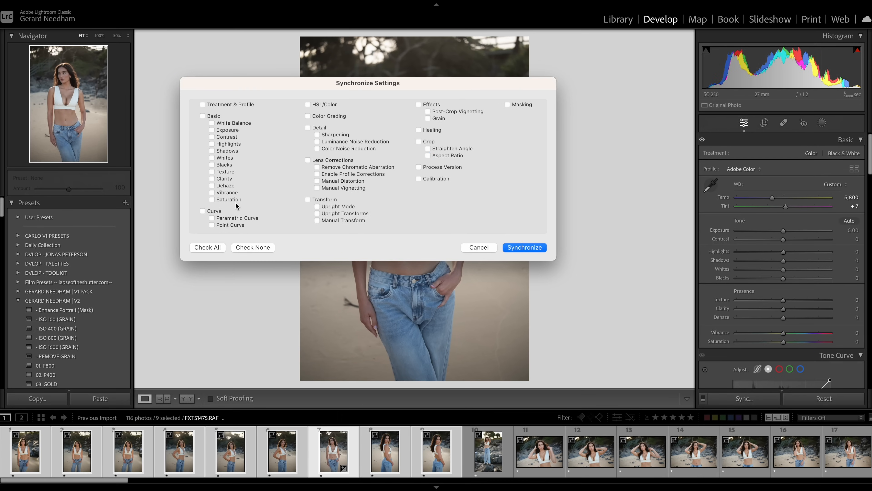
pyautogui.click(210, 122)
pyautogui.click(512, 246)
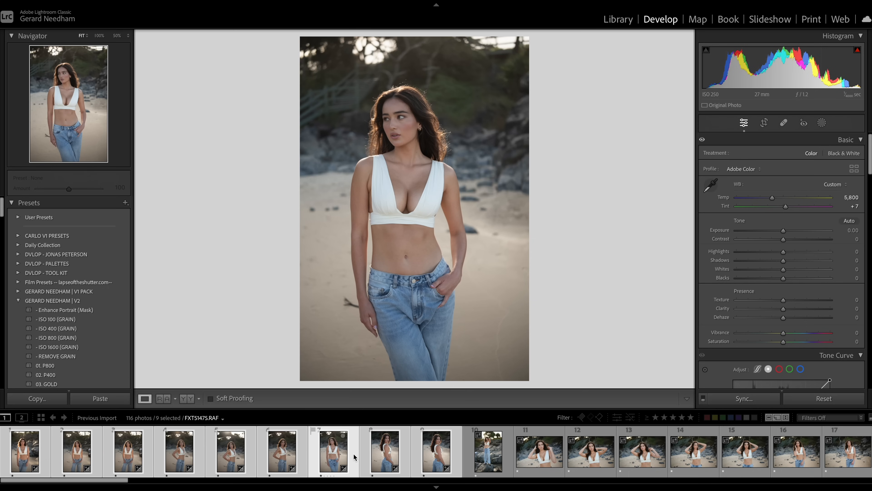
# Step: Apply the 01. ASTIA/SOFT preset from the Anarogu Film Collection to the eighth photo
pyautogui.press('Right')
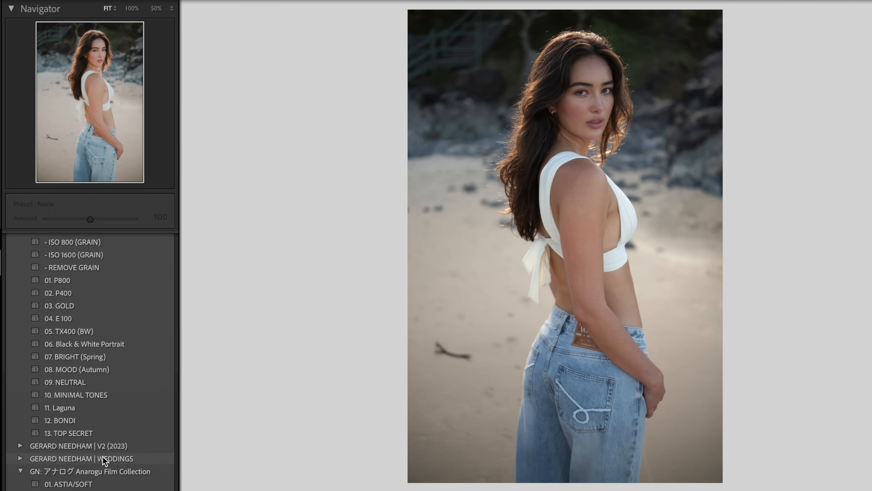
pyautogui.click(103, 484)
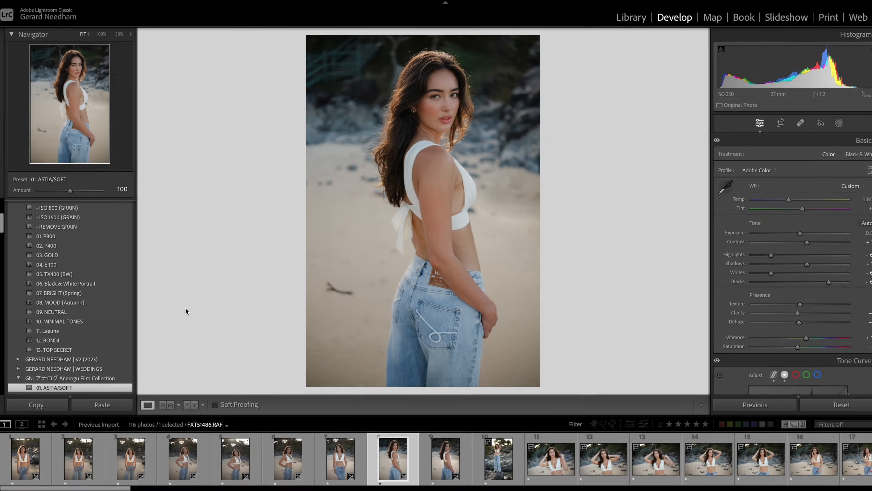
# Step: Synchronize the eighth photo's edit to all photos with every setting except White Balance, Exposure, Lens Corrections, Transform and Crop
pyautogui.press('super+a')
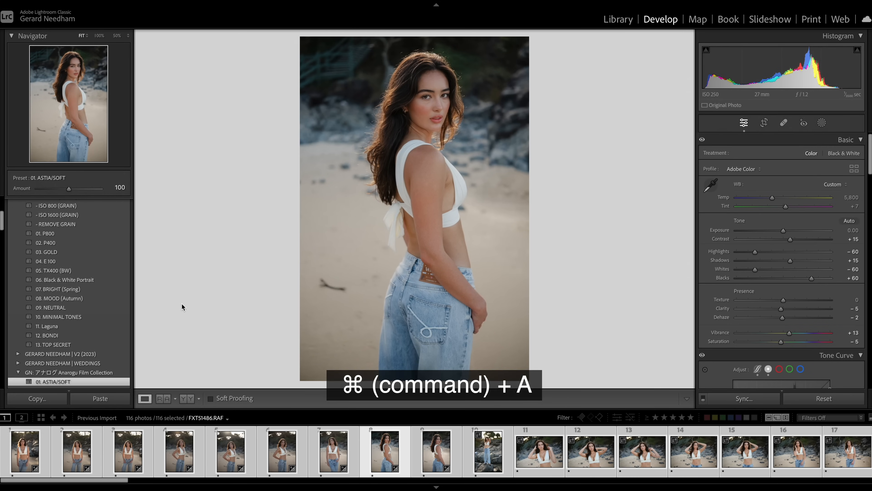
pyautogui.click(760, 401)
pyautogui.click(199, 257)
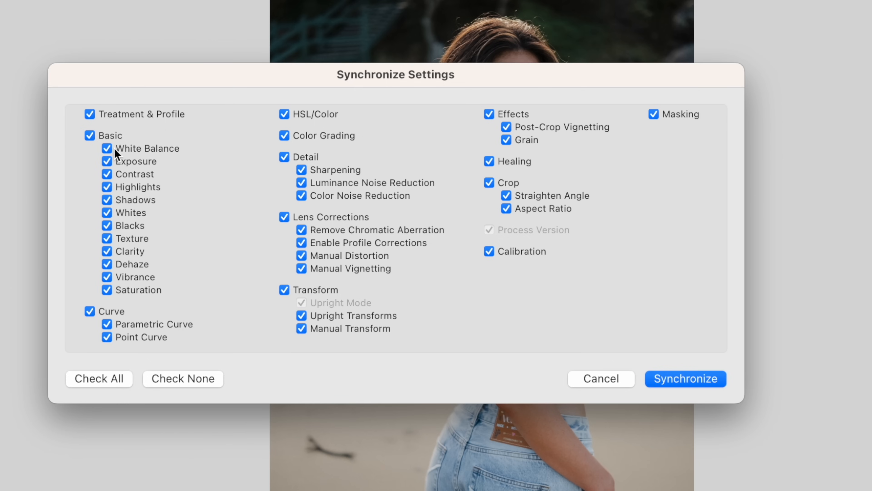
pyautogui.click(108, 149)
pyautogui.click(106, 161)
pyautogui.click(284, 218)
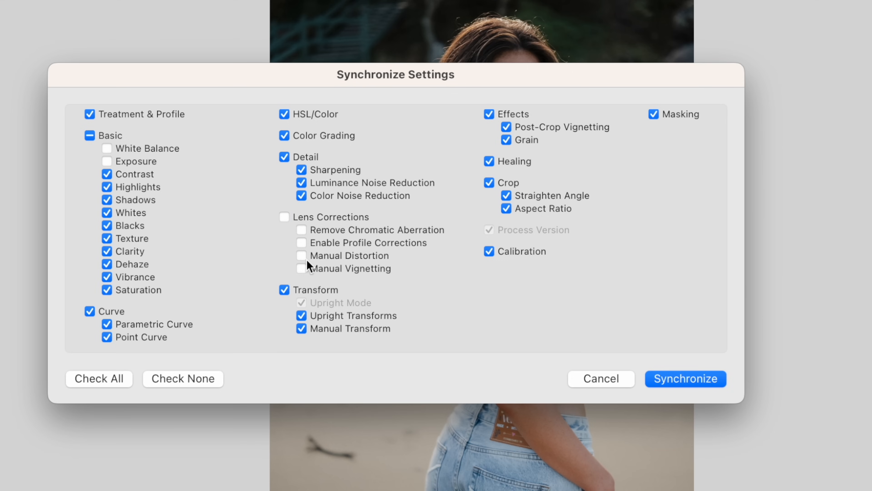
pyautogui.click(284, 290)
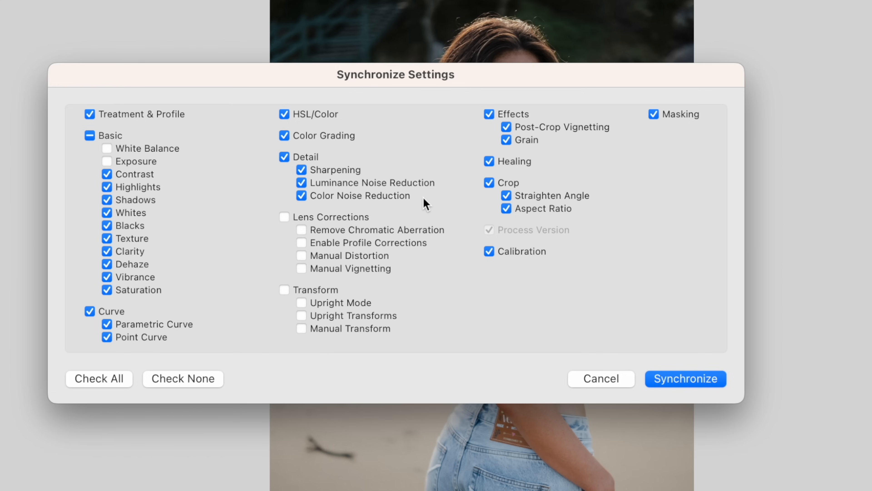
pyautogui.click(489, 182)
pyautogui.click(679, 384)
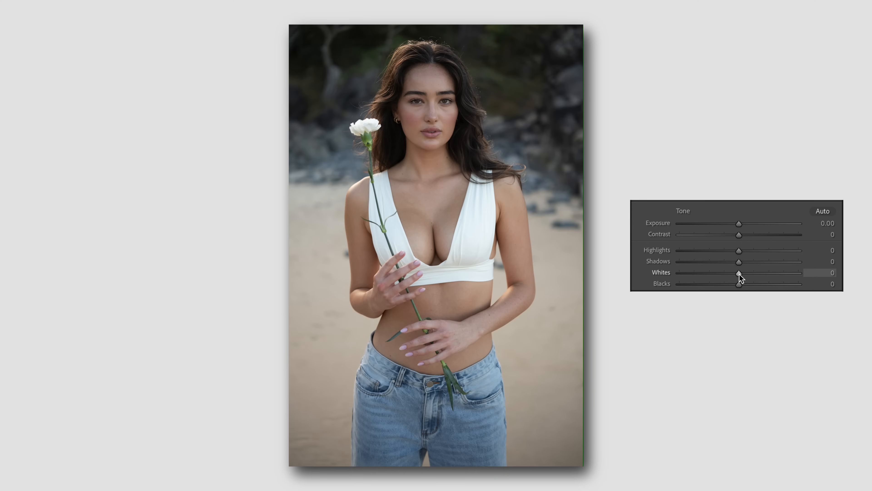
# Step: Flatten the tones of the front-facing flower portrait by lowering Whites and raising Blacks
pyautogui.moveTo(739, 274); pyautogui.dragTo(780, 285)
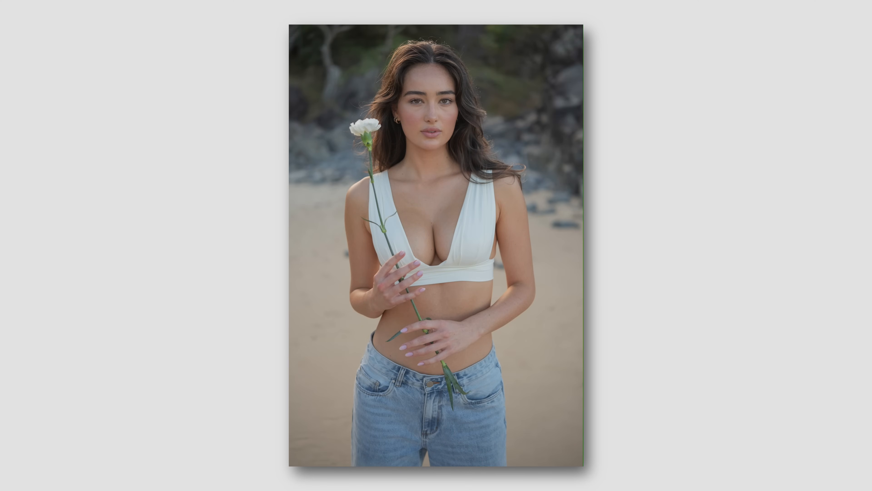
pyautogui.moveTo(708, 274); pyautogui.dragTo(713, 281)
pyautogui.moveTo(769, 222); pyautogui.dragTo(767, 209)
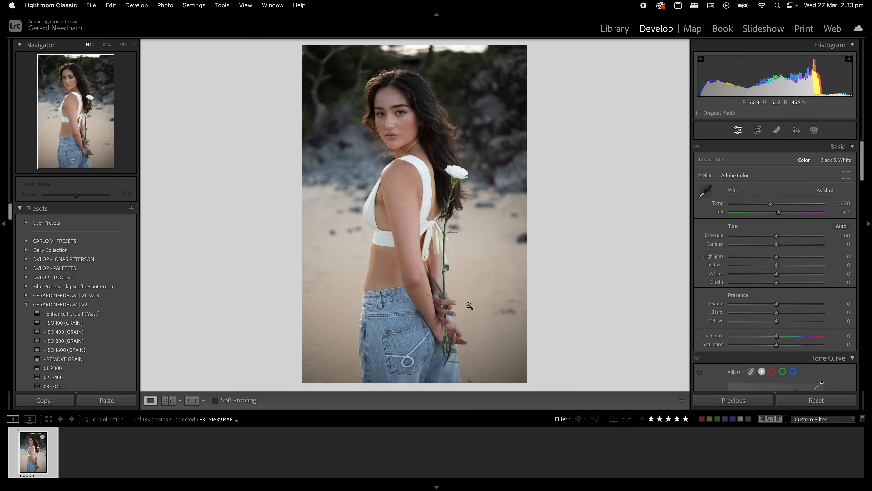
# Step: Try shifting Exposure and lowering Highlights to −72 on the flower photo, and reset the tone sliders to 0
pyautogui.scroll(-10, 722, 236)
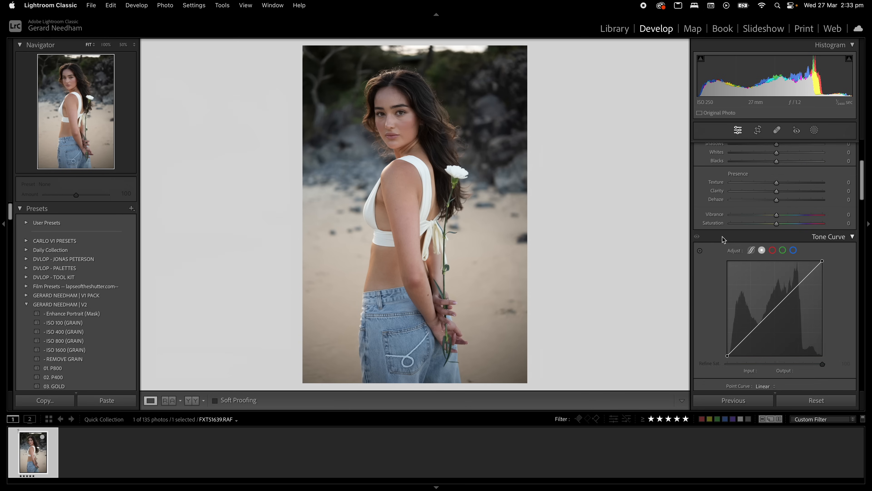
pyautogui.scroll(10, 715, 243)
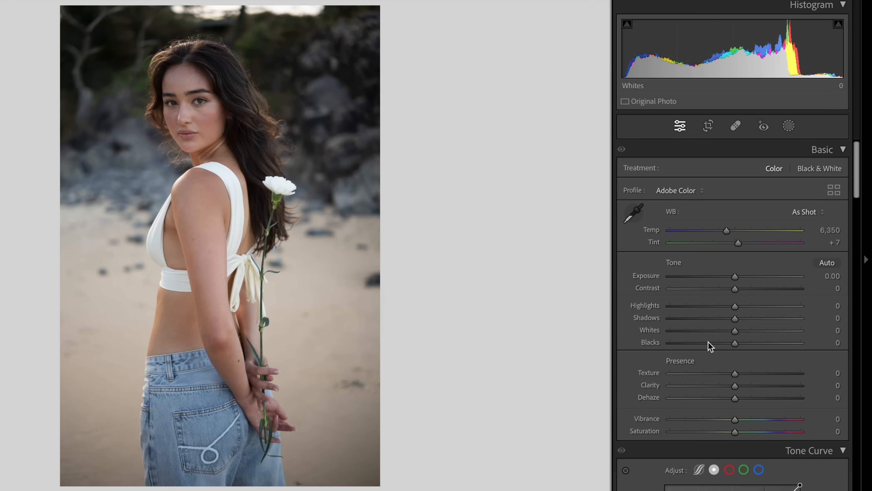
pyautogui.scroll(-4, 738, 301)
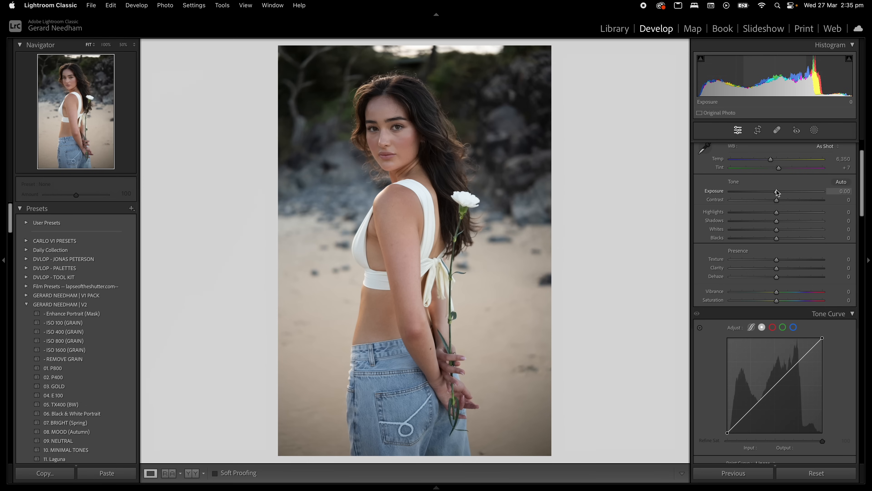
pyautogui.moveTo(776, 191); pyautogui.dragTo(743, 215)
pyautogui.doubleClick(783, 191)
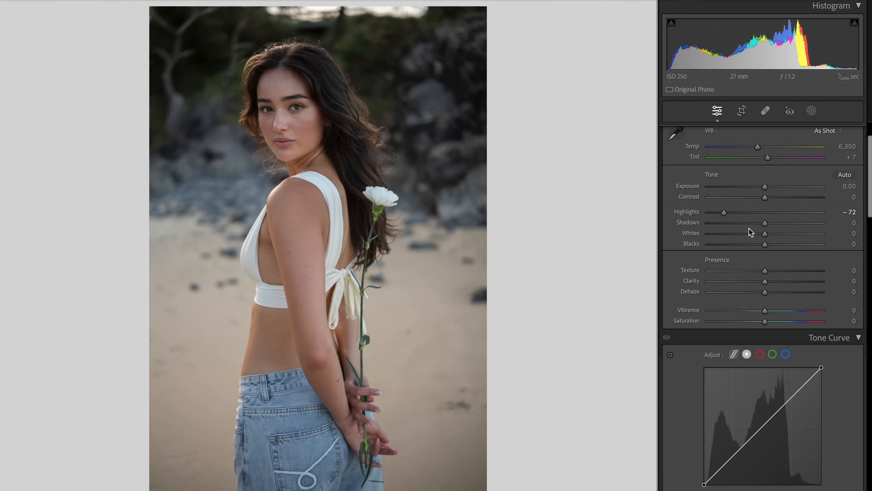
pyautogui.moveTo(724, 212); pyautogui.dragTo(803, 235)
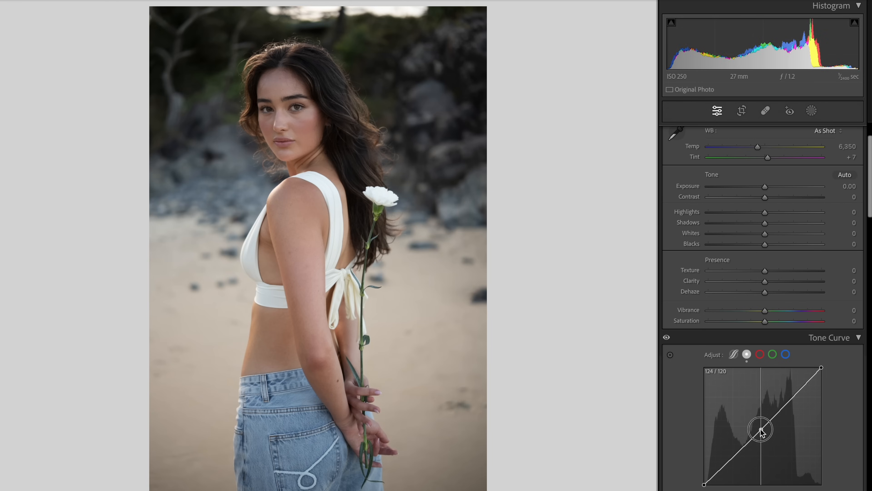
# Step: Try raising and lowering a midtone point on the tone curve, and remove the point to restore the straight line
pyautogui.moveTo(760, 426); pyautogui.dragTo(754, 421)
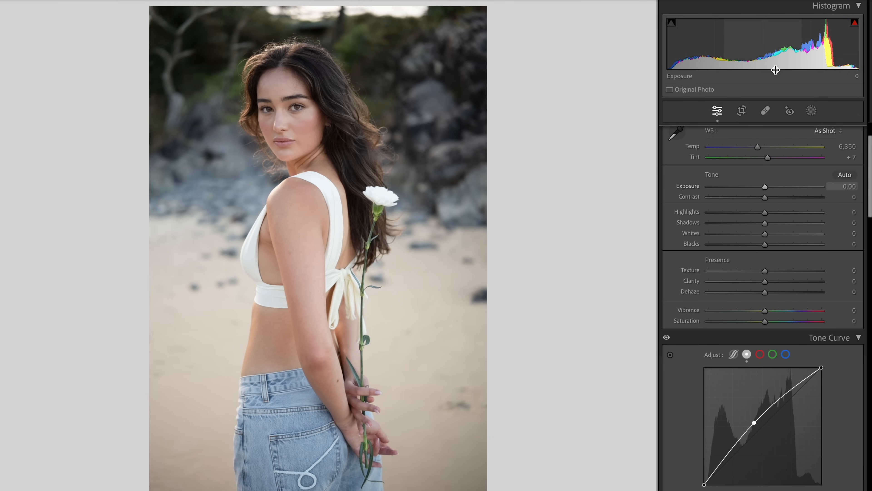
pyautogui.moveTo(753, 423); pyautogui.dragTo(773, 440)
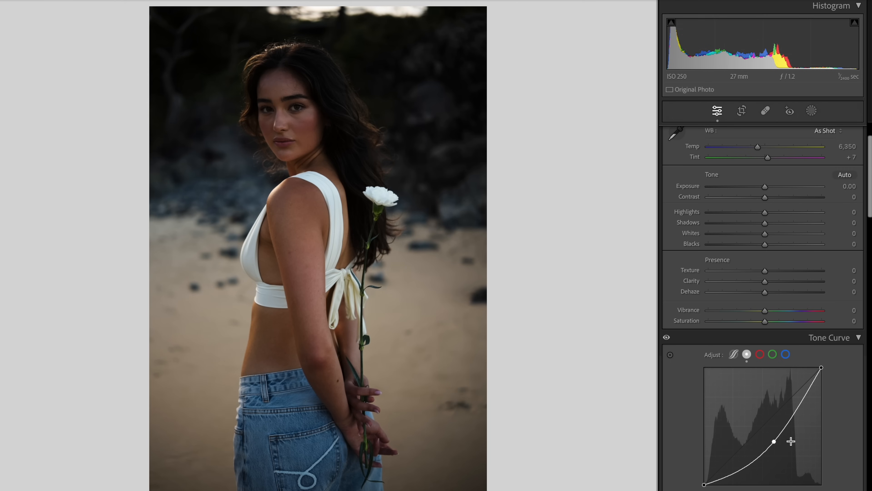
pyautogui.doubleClick(775, 442)
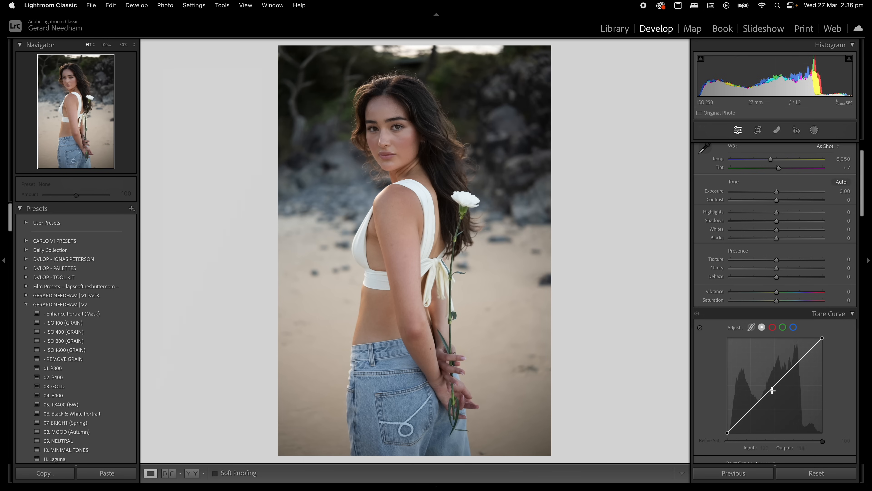
pyautogui.moveTo(774, 386); pyautogui.dragTo(779, 391)
pyautogui.doubleClick(779, 392)
# Step: Set Whites to −72 and Blacks to +72, and pull a shadow point on the tone curve slightly down
pyautogui.moveTo(776, 229); pyautogui.dragTo(724, 235)
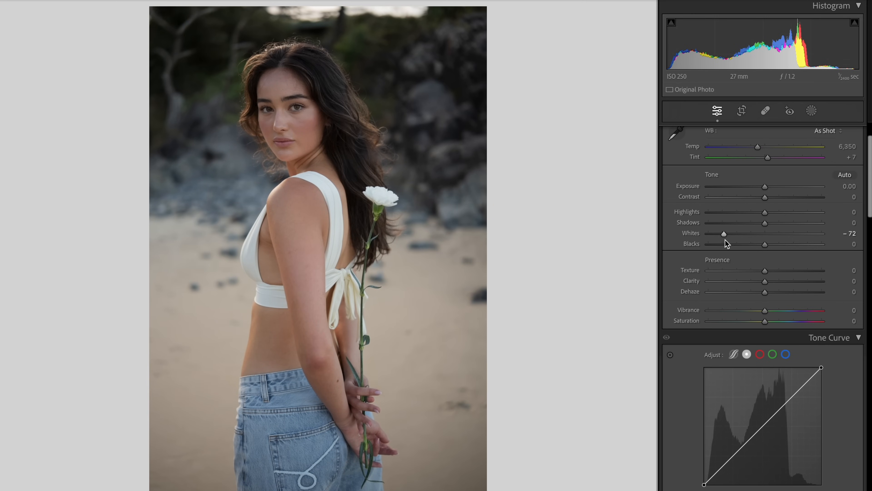
pyautogui.moveTo(767, 244); pyautogui.dragTo(805, 247)
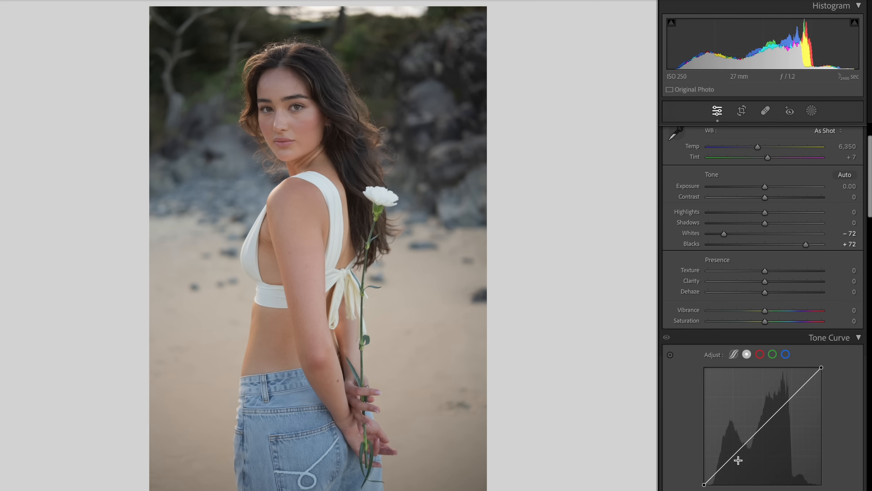
pyautogui.moveTo(733, 456); pyautogui.dragTo(738, 461)
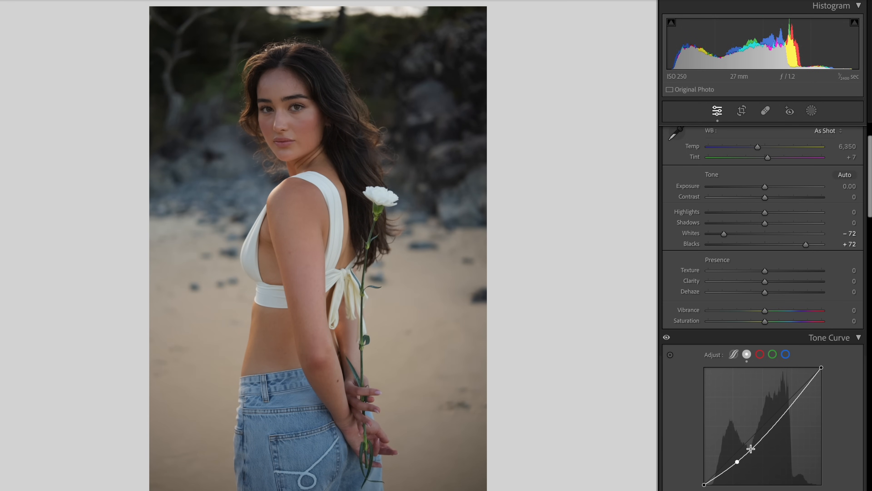
# Step: Raise a highlight point on the tone curve to finish a gentle S-curve, and compare the photo with its unedited version
pyautogui.moveTo(793, 403); pyautogui.dragTo(789, 395)
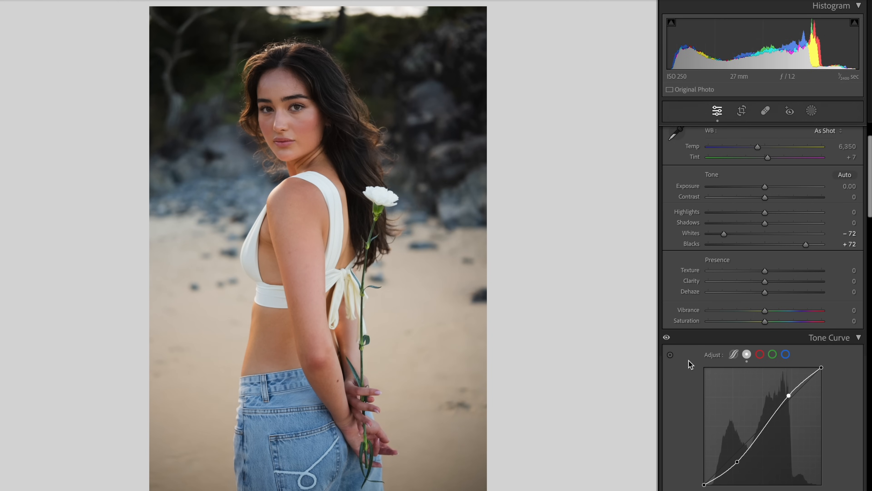
pyautogui.press('\\')
pyautogui.press('\\')
pyautogui.press('\\')
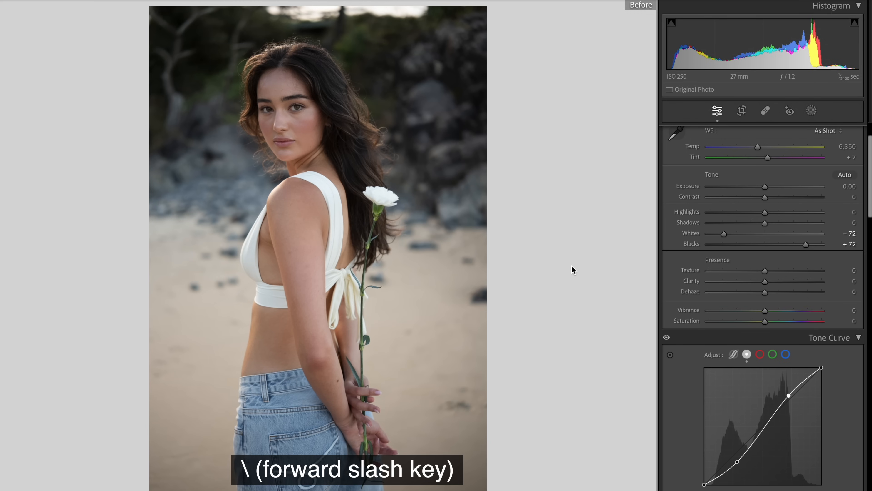
pyautogui.press('\\')
pyautogui.press('\\')
pyautogui.press('\\')
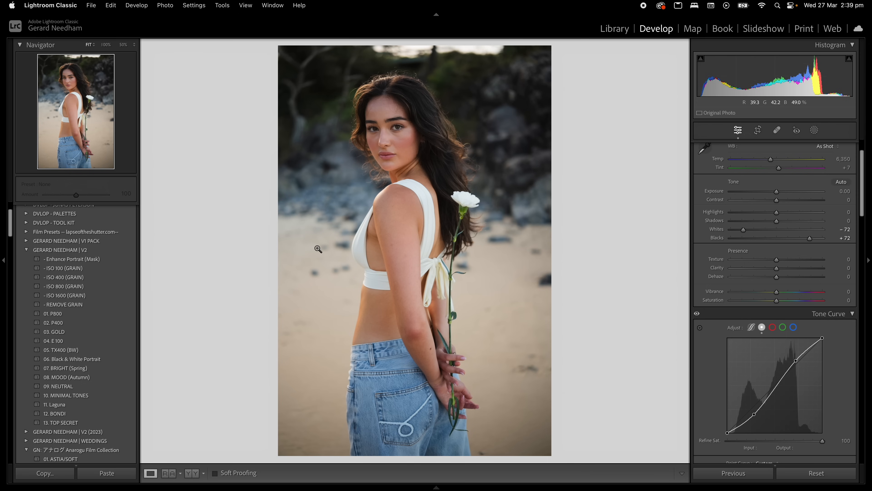
# Step: Try the 01. P800 preset on the flower portrait and undo it
pyautogui.click(102, 314)
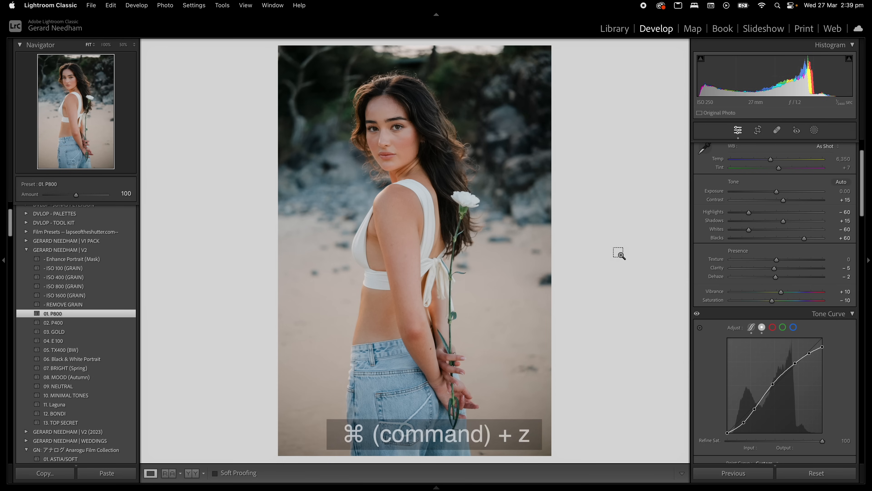
pyautogui.press('super+z')
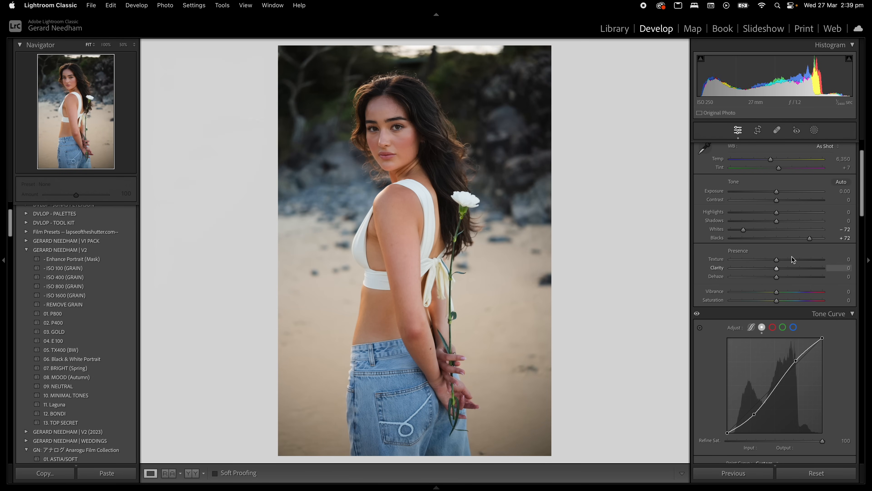
# Step: Try shifting the skin hue by sampling the cheek with HSL targeted adjustment, giving Red +4 and Orange +8
pyautogui.scroll(-6, 734, 281)
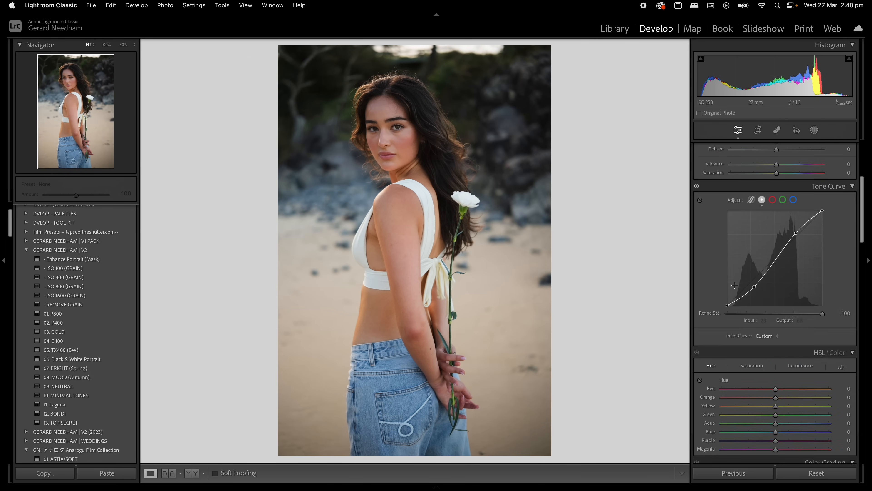
pyautogui.scroll(-6, 735, 286)
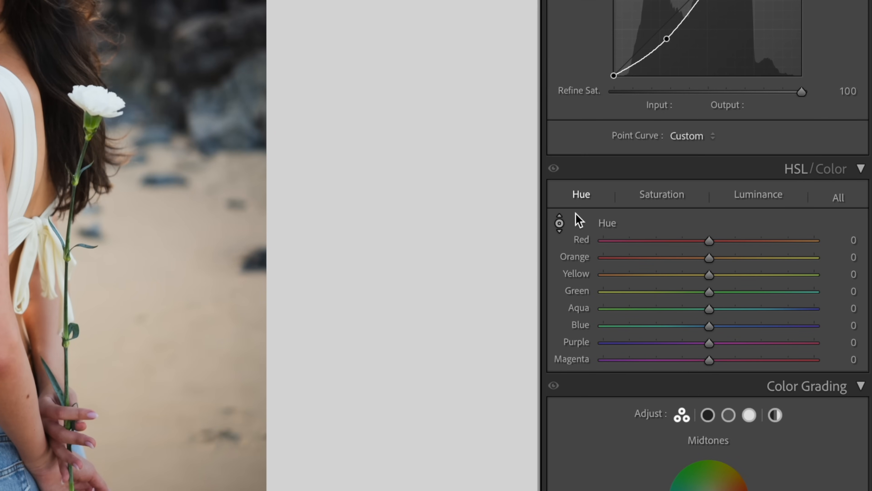
pyautogui.click(757, 195)
pyautogui.click(587, 196)
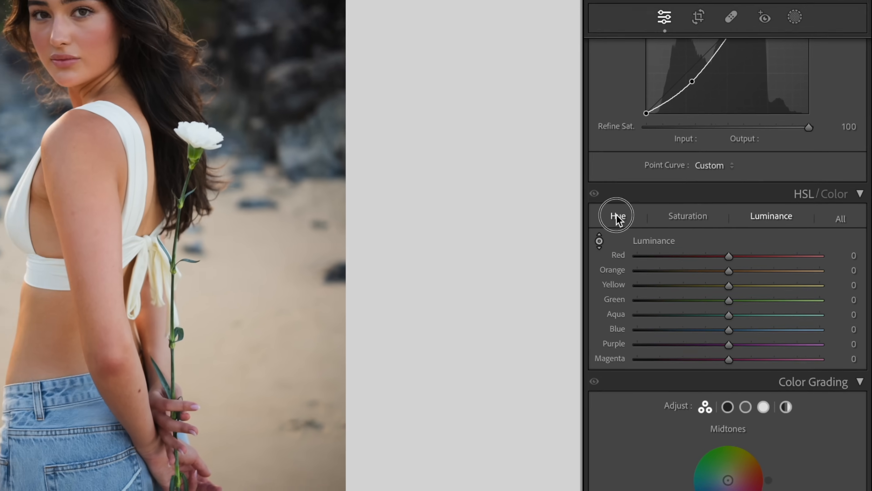
pyautogui.click(563, 225)
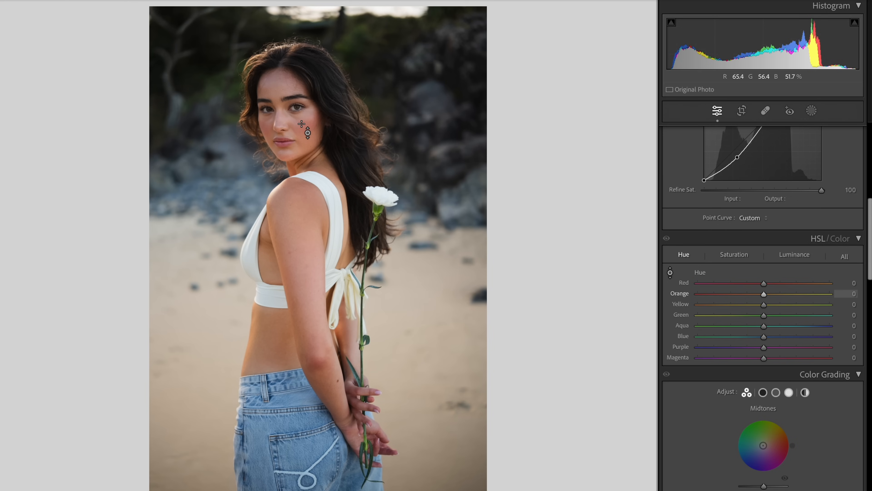
pyautogui.moveTo(301, 128)
pyautogui.mouseDown()
pyautogui.moveTo(302, 171)
pyautogui.moveTo(301, 126)
pyautogui.mouseUp()
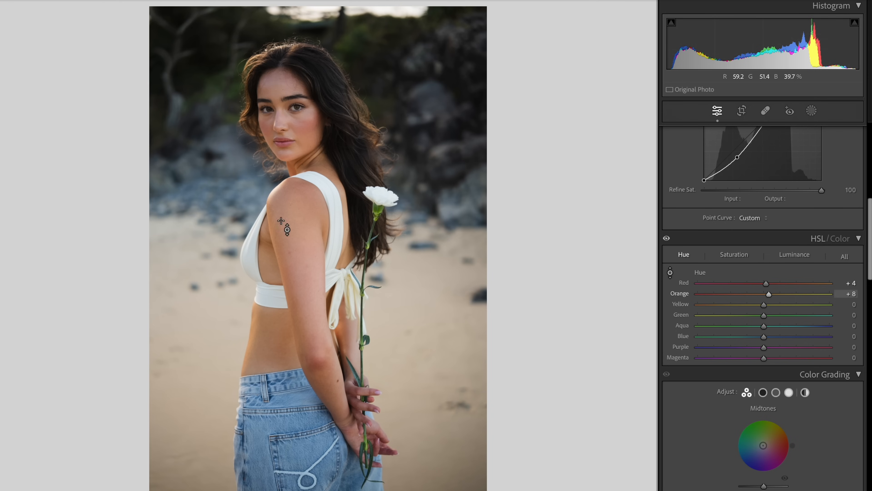
# Step: Try boosting skin saturation by sampling the face, giving Red +3 and Orange +12, and undo the change
pyautogui.click(733, 253)
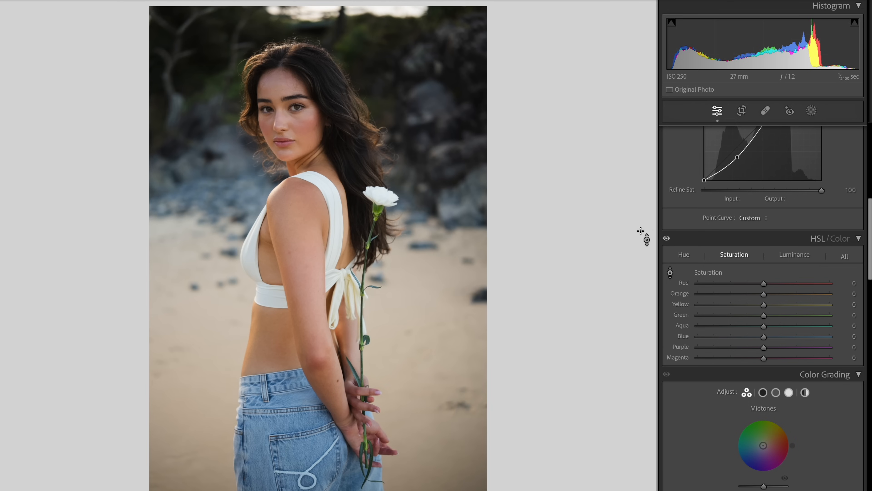
pyautogui.moveTo(313, 140)
pyautogui.mouseDown()
pyautogui.moveTo(313, 162)
pyautogui.moveTo(312, 132)
pyautogui.mouseUp()
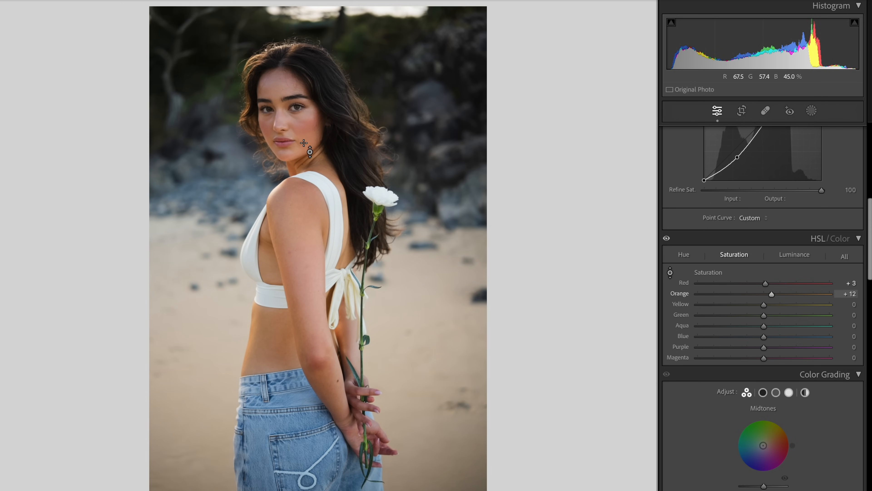
pyautogui.hotkey('ctrl', 'z')
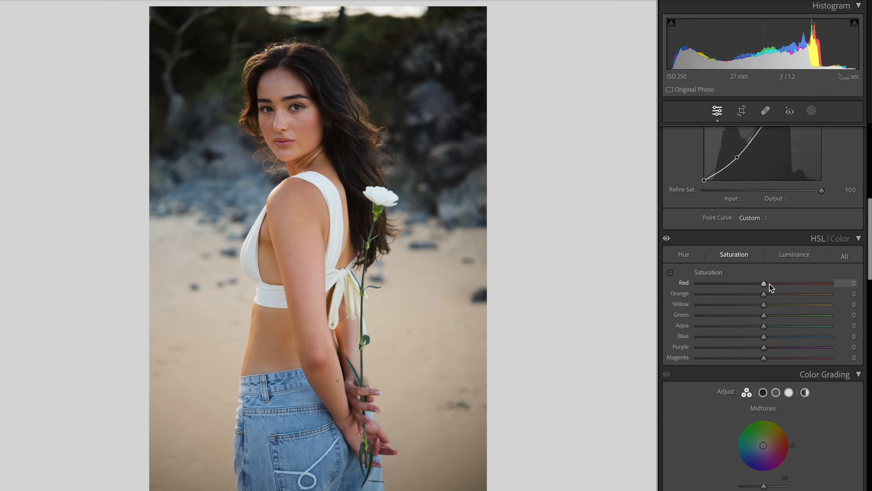
# Step: Try brightening the skin with targeted Luminance adjustment on the face, giving Red +8 and Orange +20, and undo it
pyautogui.click(796, 259)
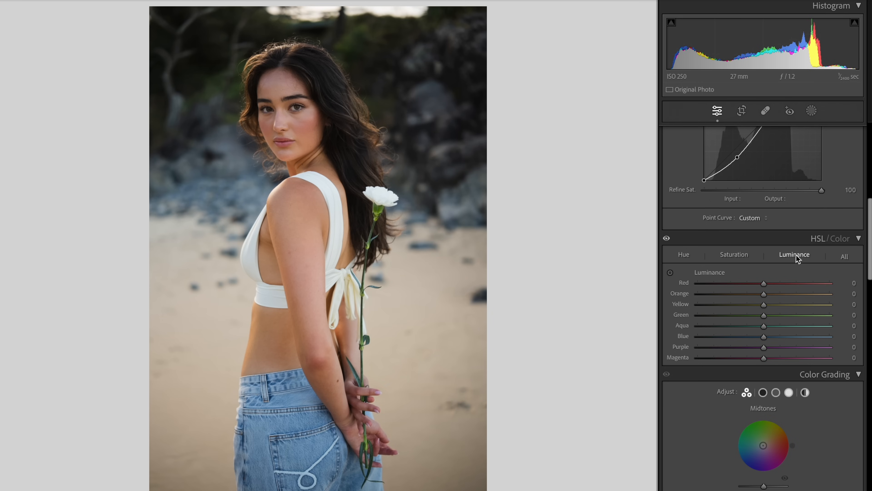
pyautogui.click(669, 272)
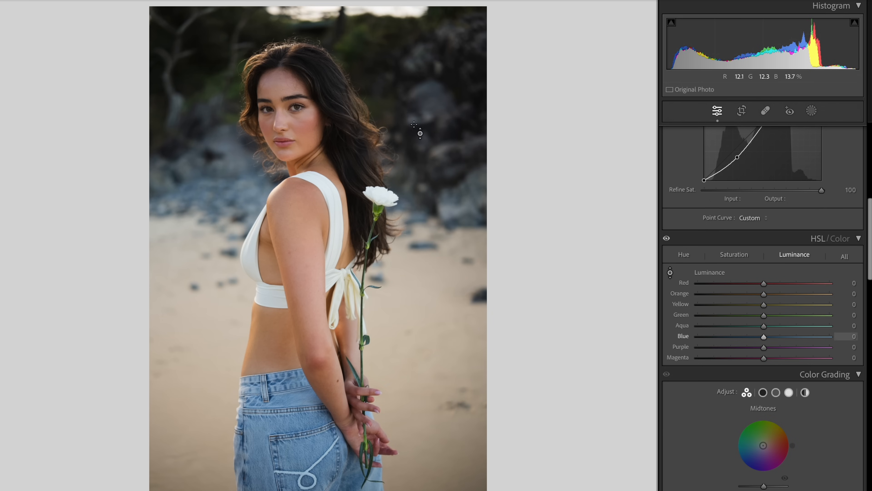
pyautogui.moveTo(312, 138)
pyautogui.mouseDown()
pyautogui.moveTo(312, 169)
pyautogui.moveTo(312, 122)
pyautogui.mouseUp()
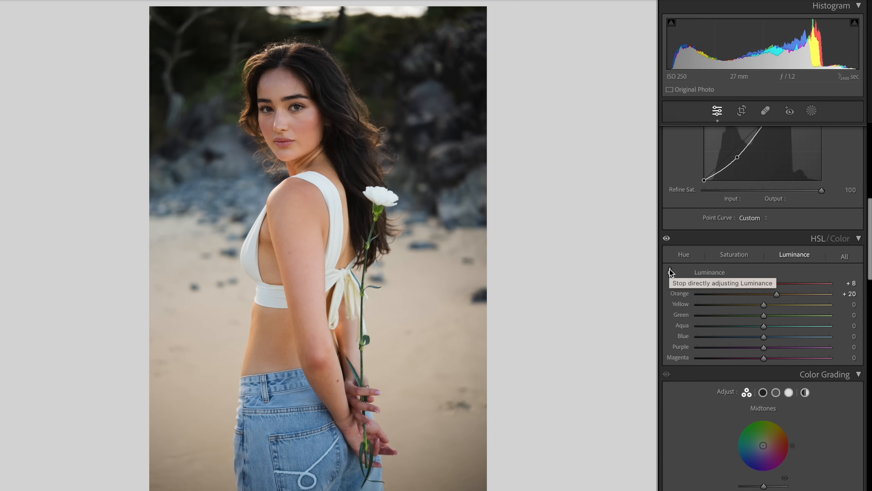
pyautogui.hotkey('ctrl', 'z')
# Step: Reset the Red and Orange hue adjustments to 0
pyautogui.click(684, 256)
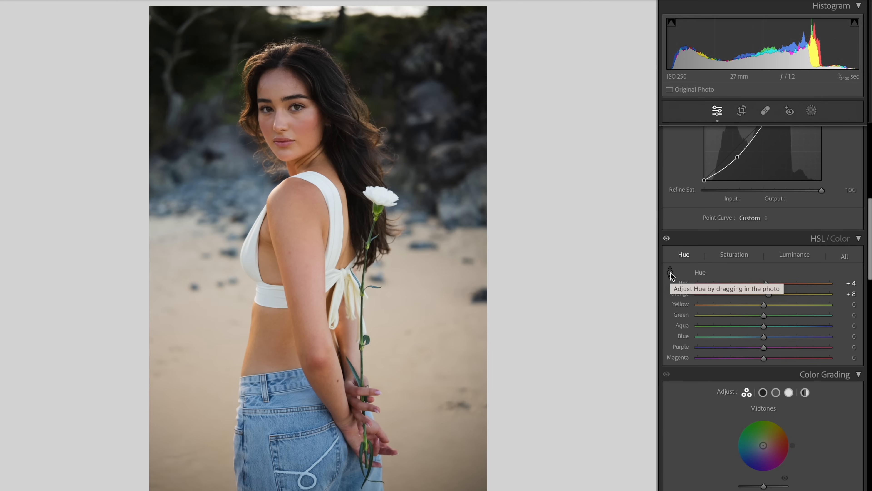
pyautogui.doubleClick(766, 284)
pyautogui.doubleClick(768, 294)
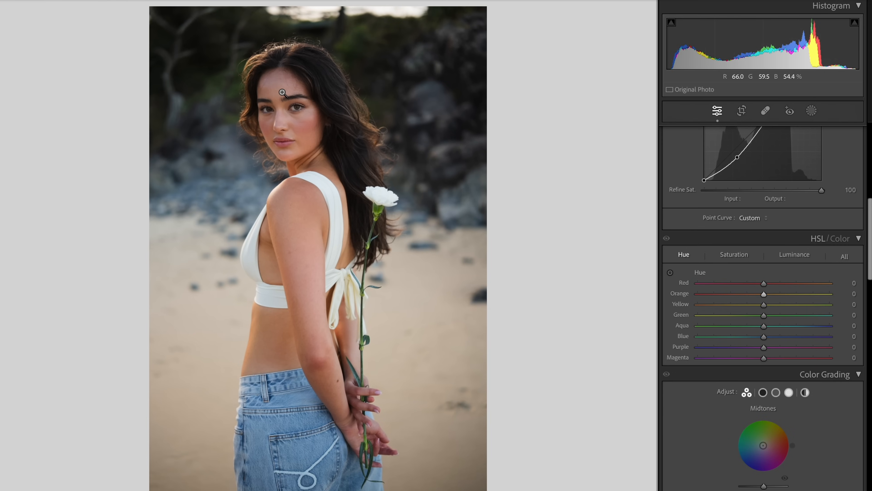
# Step: Tint the midtones green in Color Grading with Hue 137 and Saturation 8, and compare the face with and without grading
pyautogui.scroll(-5, 754, 394)
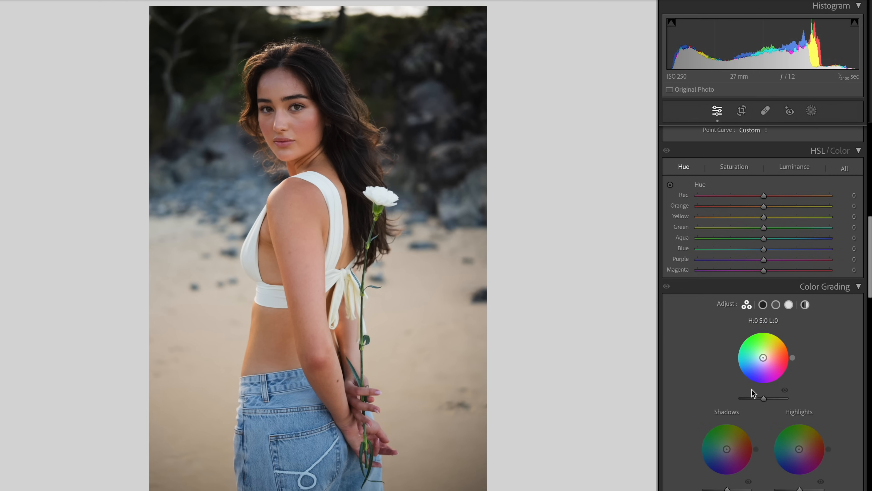
pyautogui.click(776, 305)
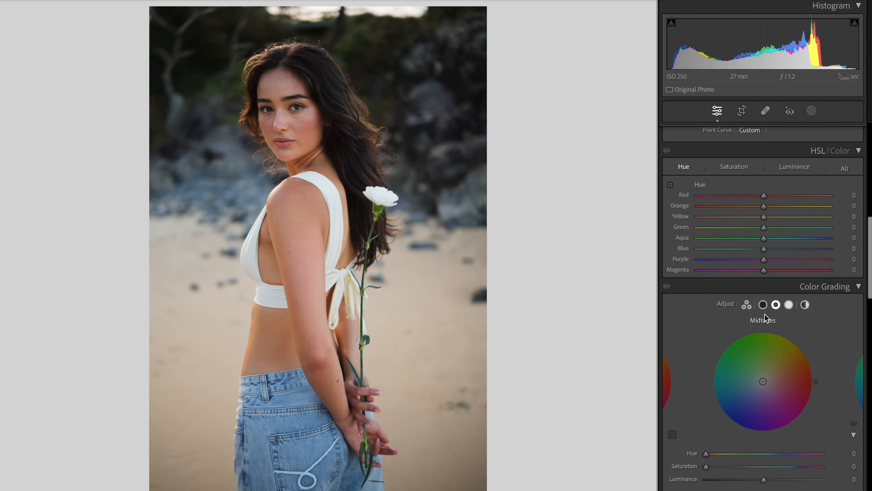
pyautogui.click(297, 126)
pyautogui.moveTo(274, 109); pyautogui.dragTo(302, 195)
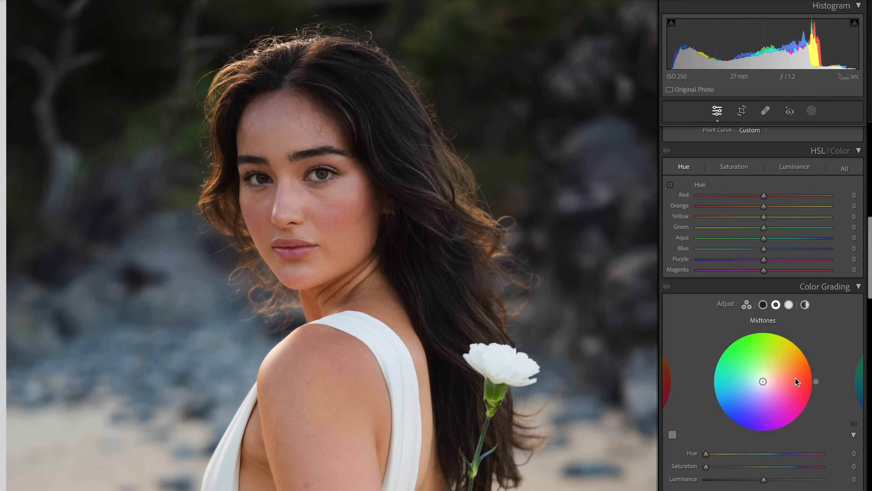
pyautogui.moveTo(816, 382); pyautogui.dragTo(724, 345)
pyautogui.moveTo(706, 467); pyautogui.dragTo(717, 472)
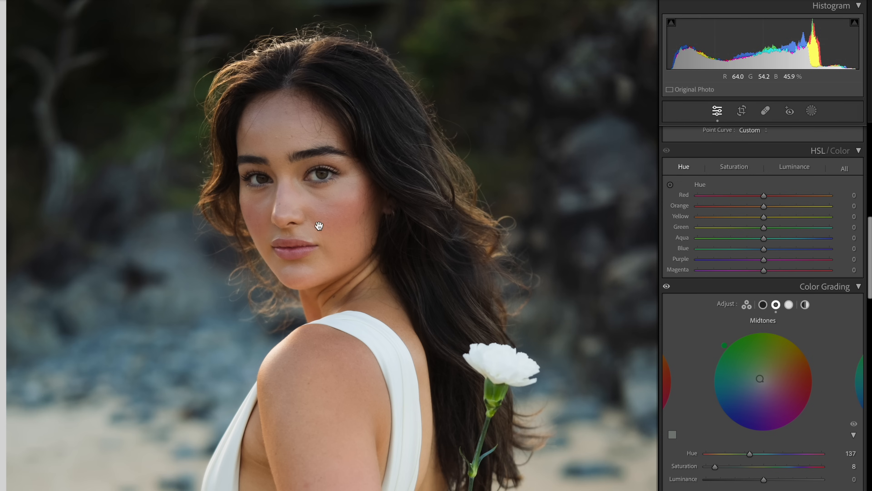
pyautogui.click(667, 287)
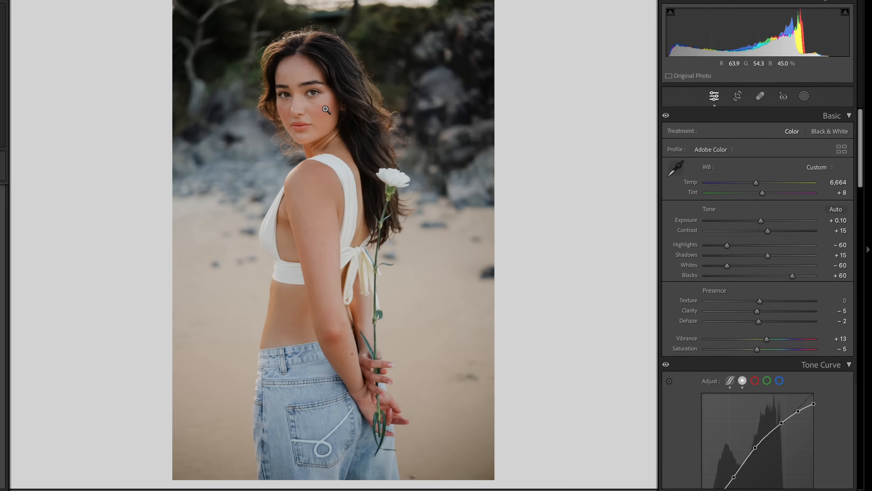
# Step: Examine the face up close and compare the edited skin tones with the unedited version
pyautogui.click(326, 110)
pyautogui.moveTo(317, 105); pyautogui.dragTo(334, 152)
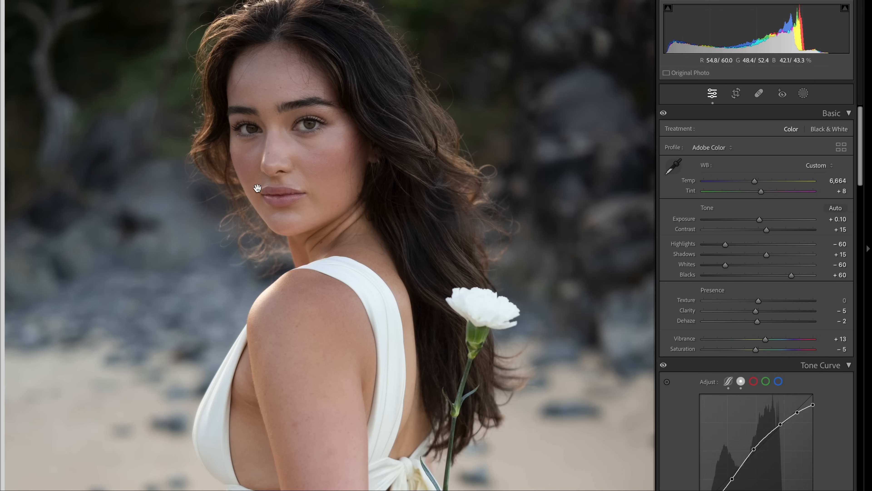
pyautogui.press('\\')
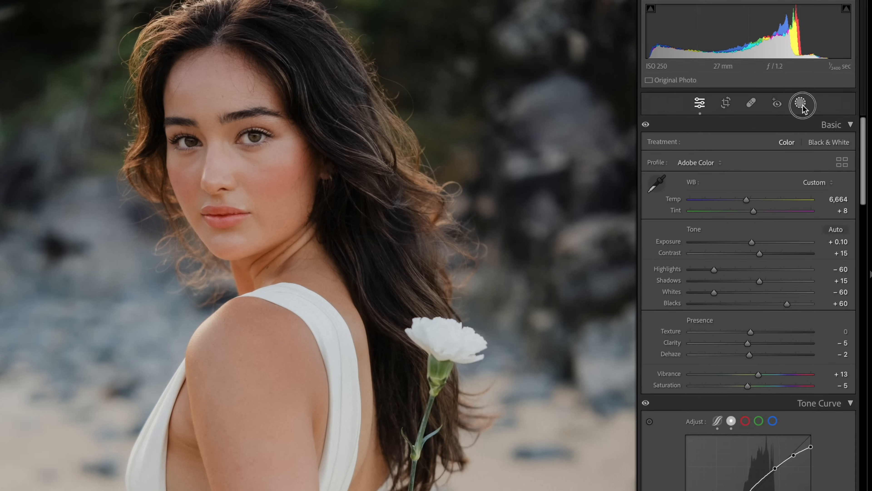
# Step: Create one people mask for Person 1 that covers only Facial Skin and Body Skin
pyautogui.click(802, 104)
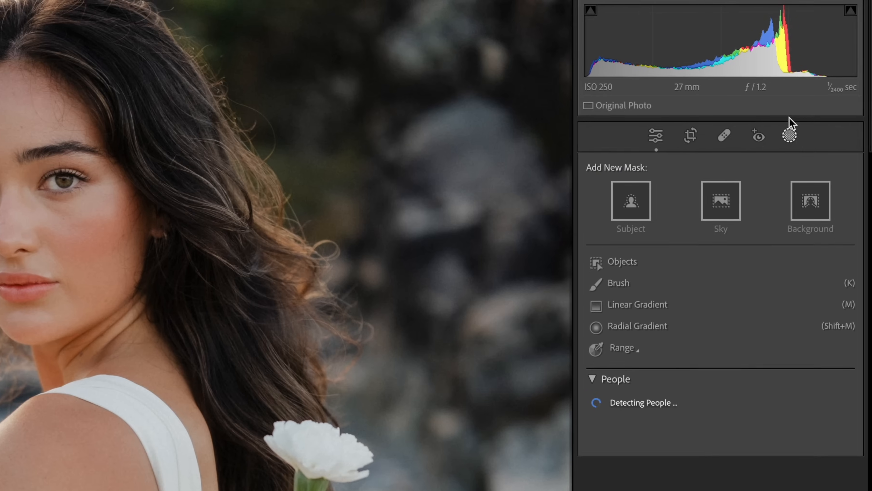
pyautogui.moveTo(609, 417)
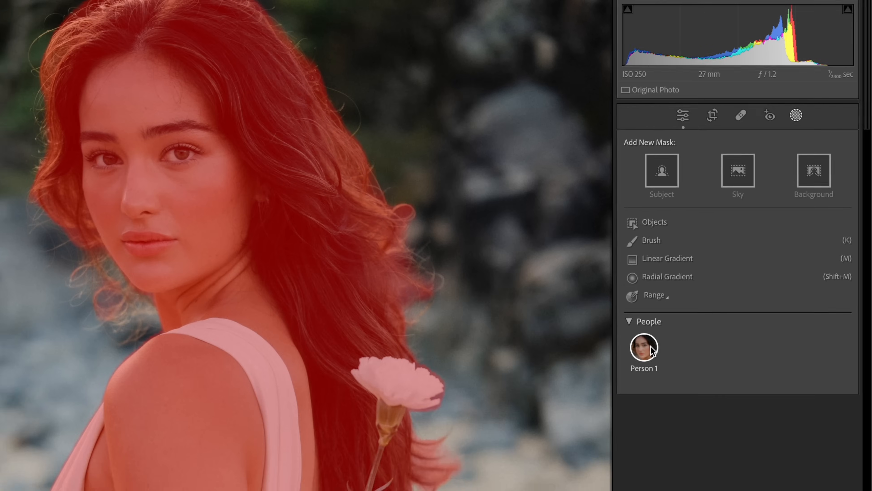
pyautogui.click(651, 346)
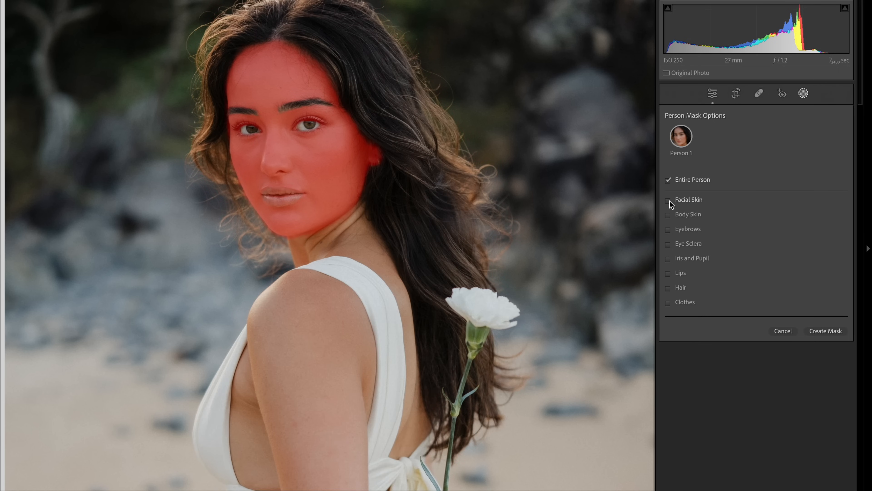
pyautogui.click(668, 200)
pyautogui.click(669, 215)
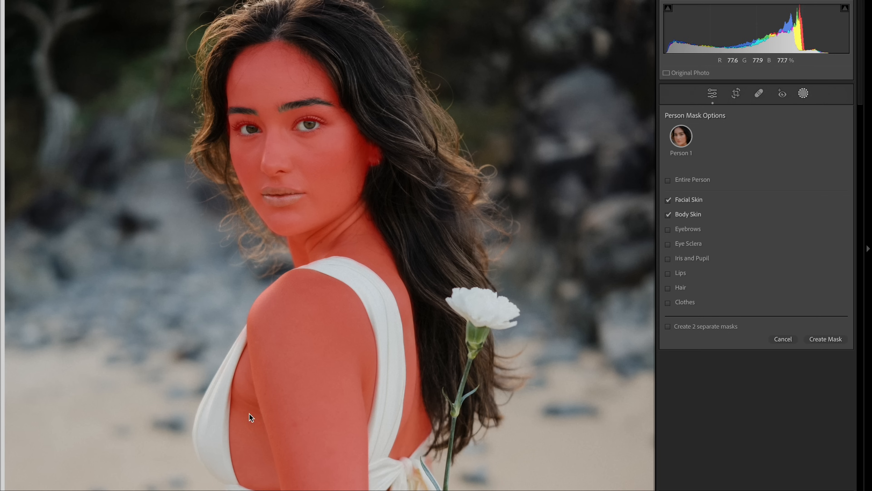
pyautogui.click(826, 339)
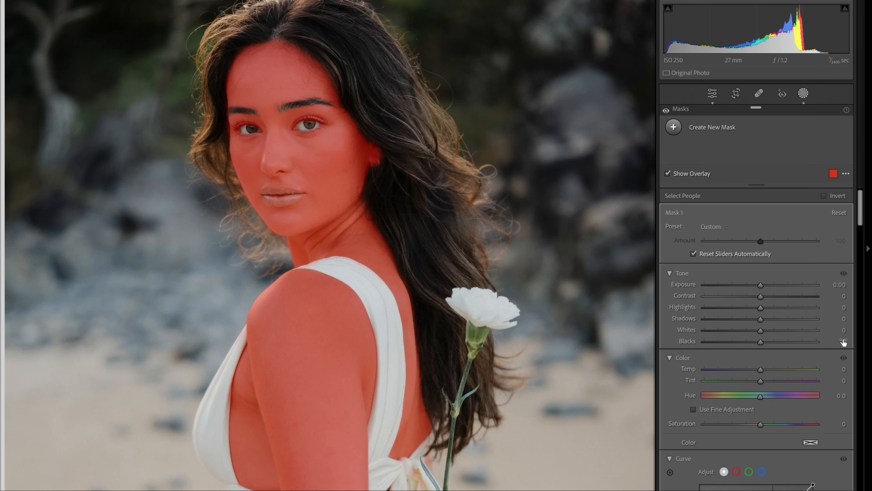
# Step: Soften the masked skin with Texture −21 and Clarity −16, and compare the result with the masks switched off
pyautogui.scroll(-3, 755, 339)
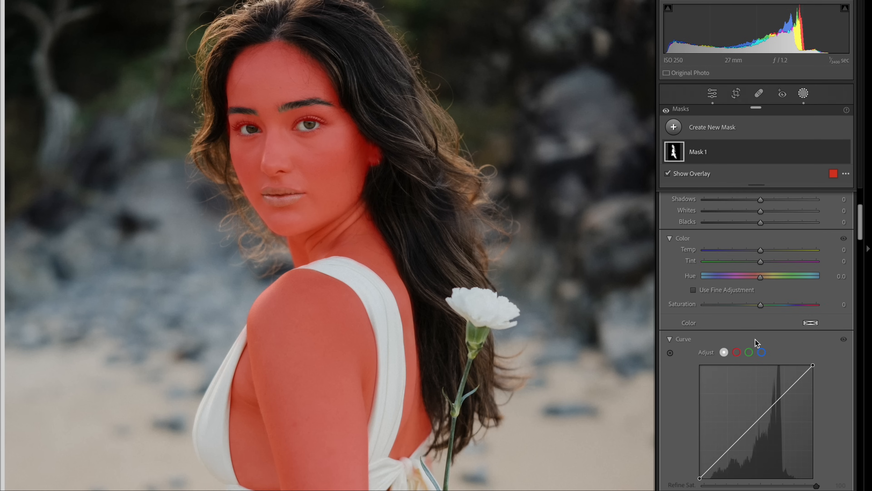
pyautogui.scroll(-5, 755, 340)
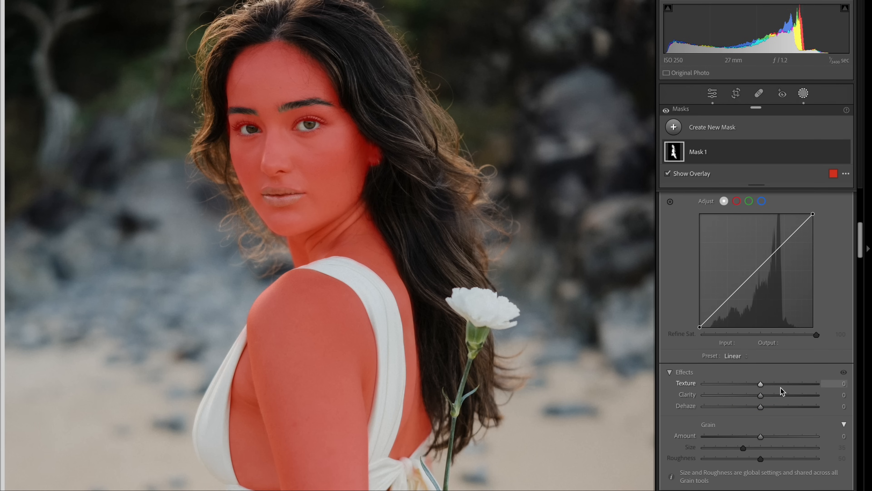
pyautogui.moveTo(760, 384); pyautogui.dragTo(750, 395)
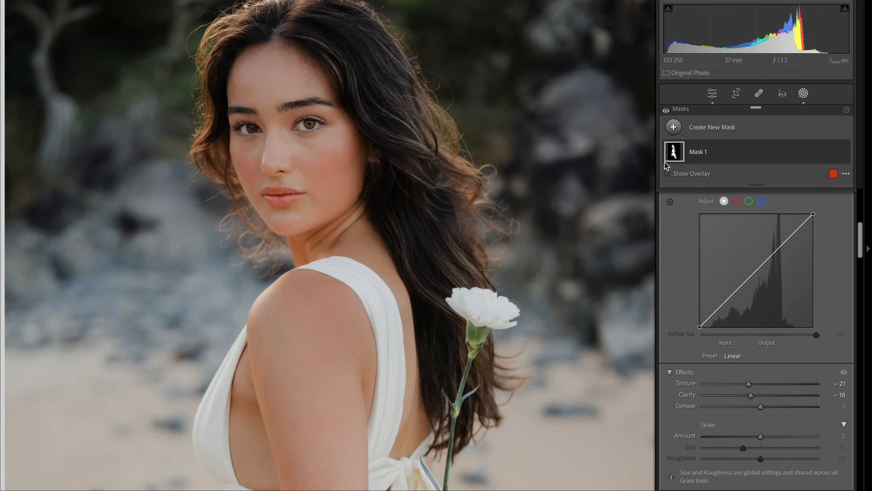
pyautogui.click(666, 110)
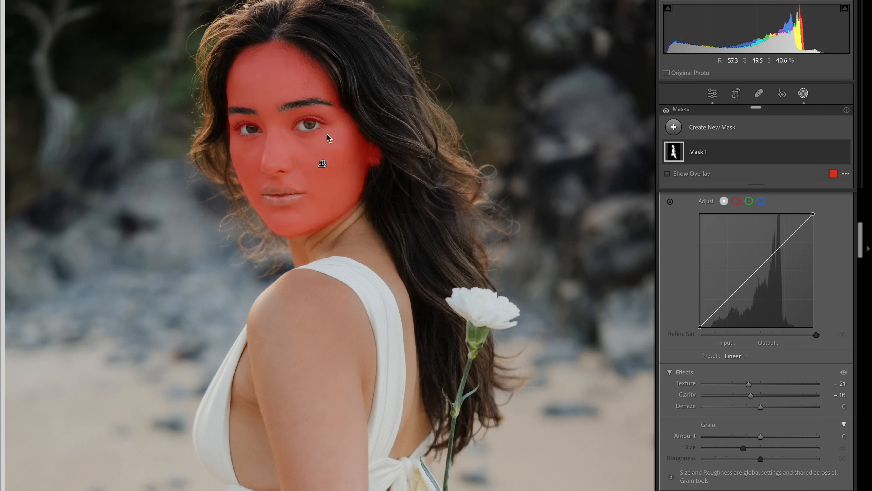
# Step: Replace the skin mask Mask 1 with the Enhance Portrait preset from the Adaptive: Portrait group
pyautogui.rightClick(743, 149)
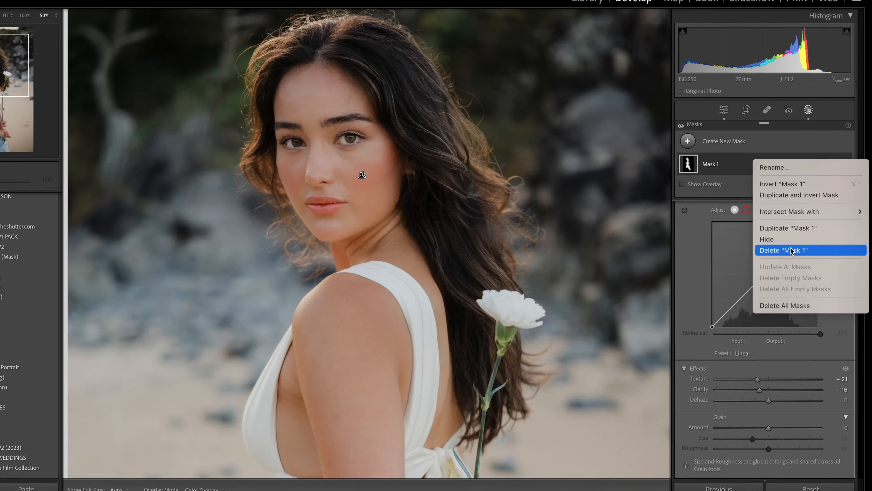
pyautogui.click(787, 244)
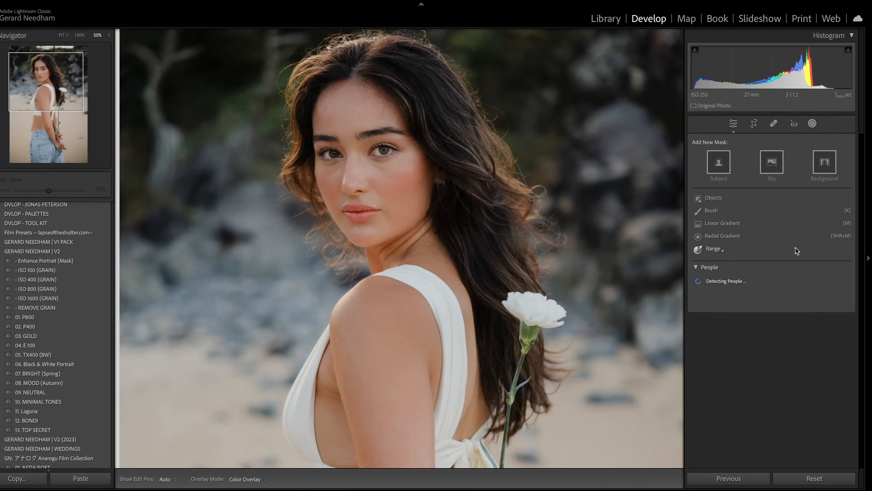
pyautogui.scroll(-20, 55, 291)
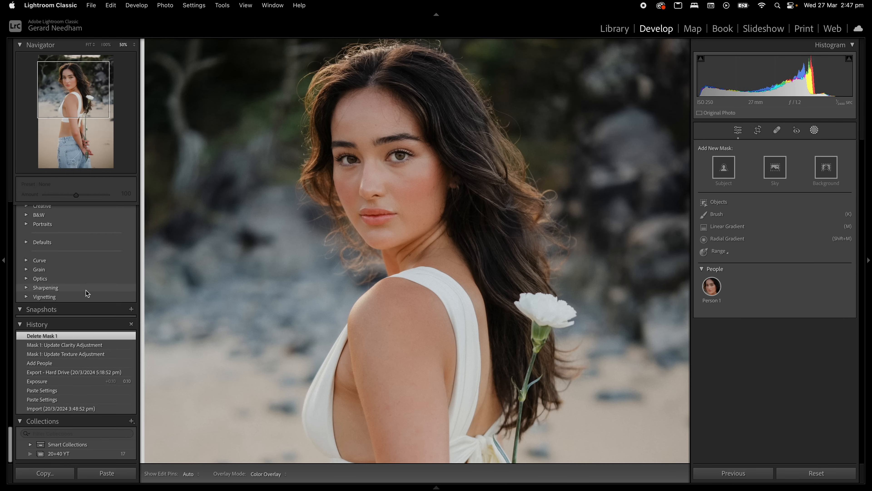
pyautogui.scroll(10, 87, 293)
pyautogui.scroll(4, 87, 293)
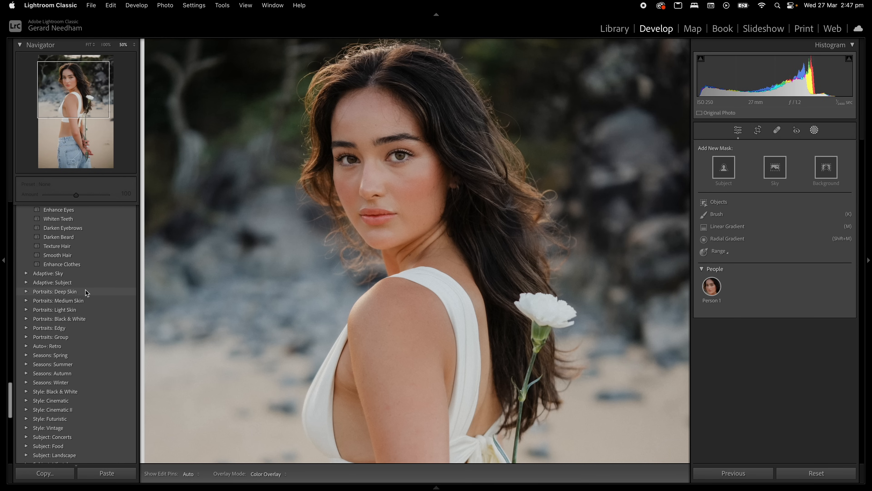
pyautogui.click(86, 292)
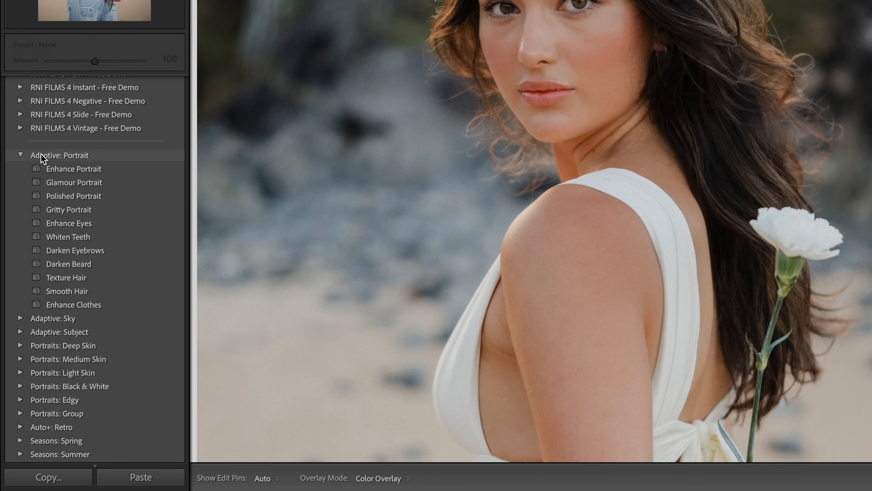
pyautogui.click(113, 171)
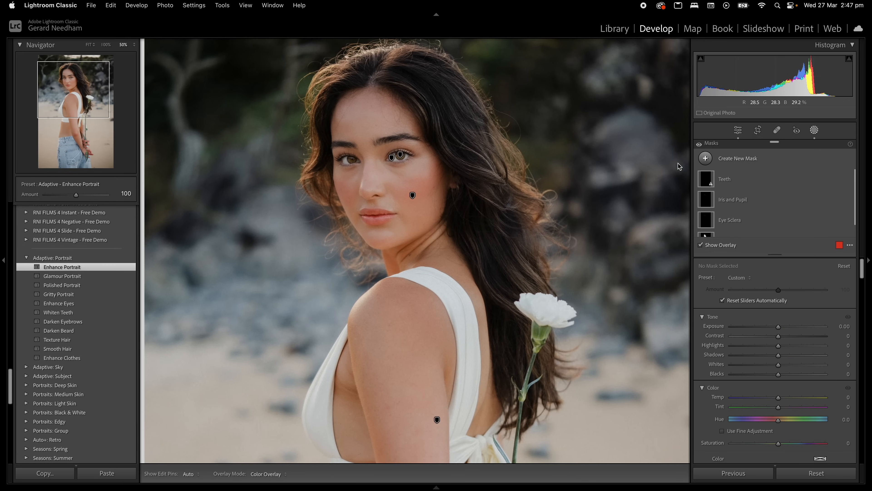
# Step: Examine the masks the preset created, including Teeth, Iris and Pupil, Eye Sclera and Facial Skin
pyautogui.scroll(-1, 726, 198)
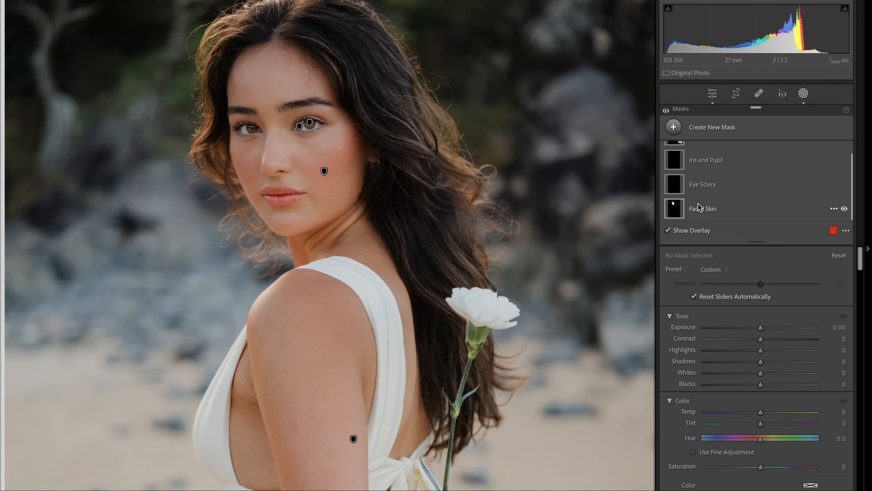
pyautogui.scroll(1, 693, 166)
pyautogui.scroll(4, 705, 165)
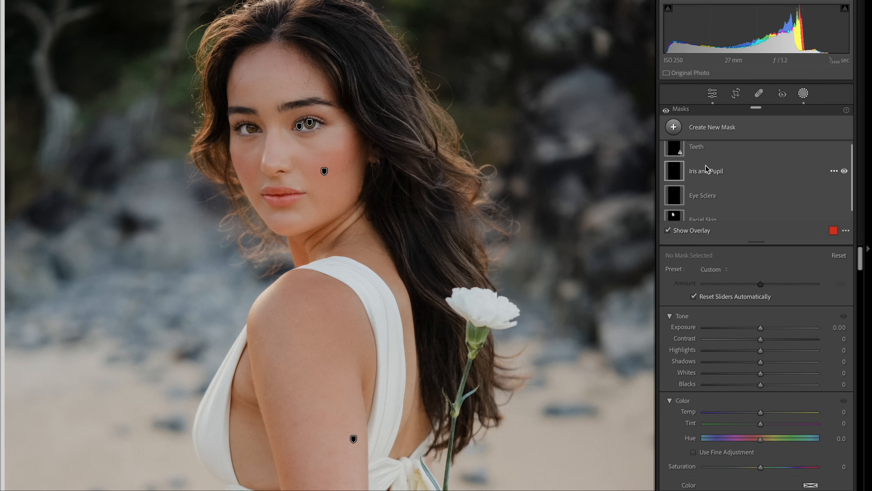
pyautogui.scroll(-5, 688, 182)
pyautogui.scroll(5, 689, 185)
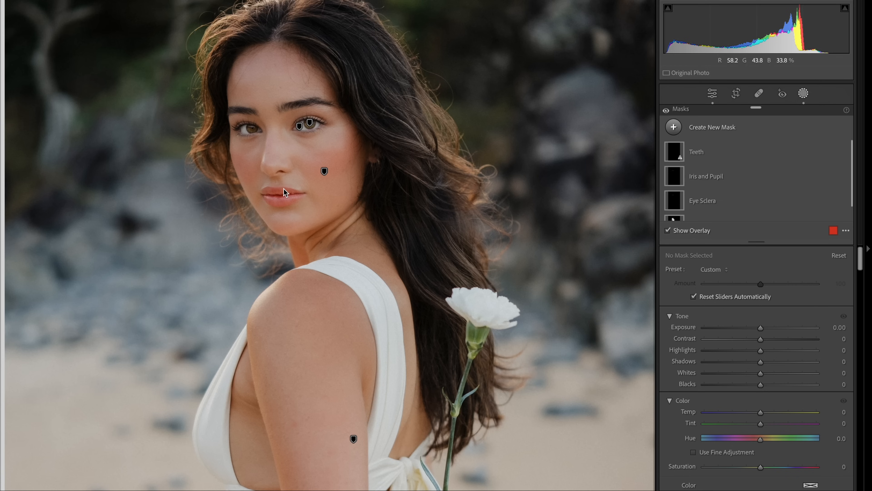
# Step: Compare the portrait with all masks switched off, and try the preset at Amount 133 and at a weaker amount
pyautogui.click(666, 110)
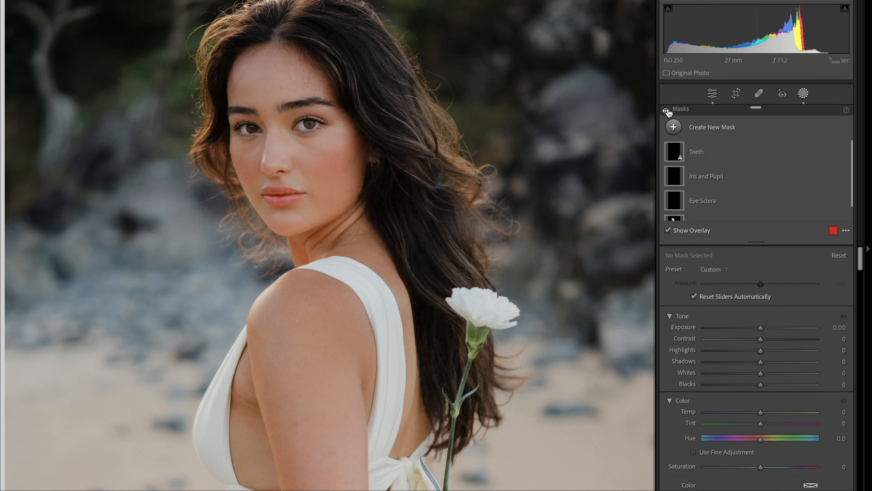
pyautogui.click(667, 110)
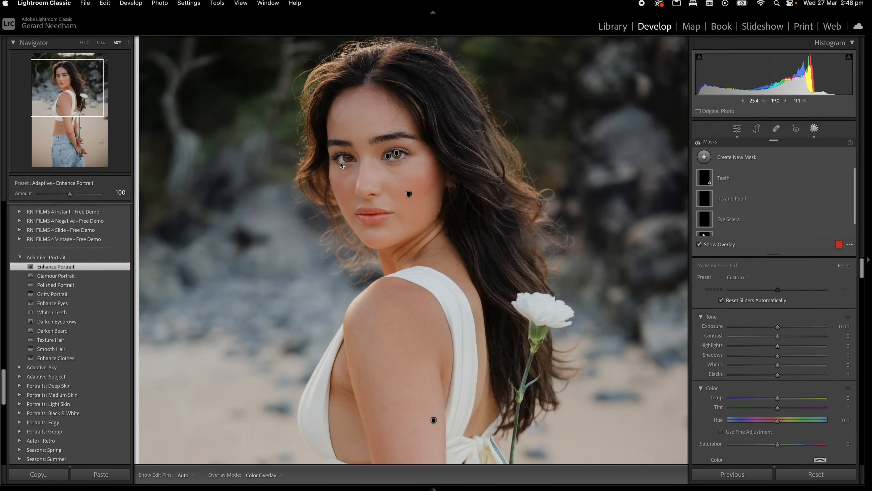
pyautogui.moveTo(69, 194); pyautogui.dragTo(85, 200)
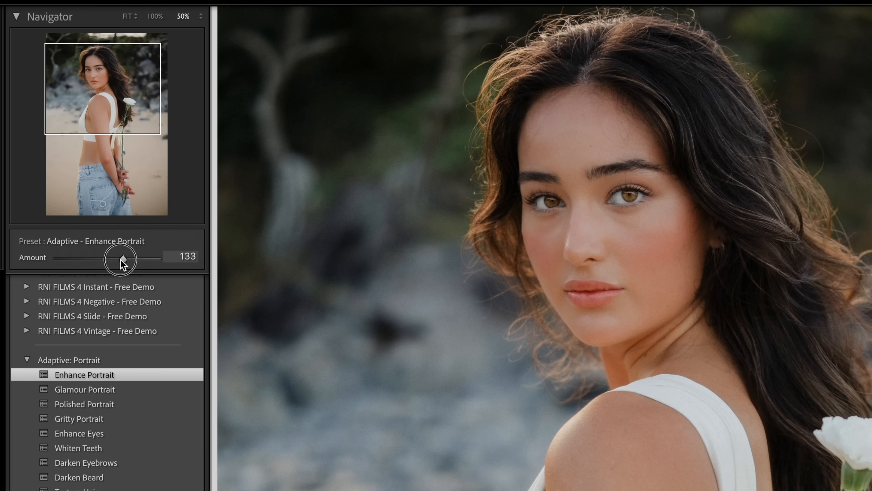
pyautogui.moveTo(120, 260); pyautogui.dragTo(74, 265)
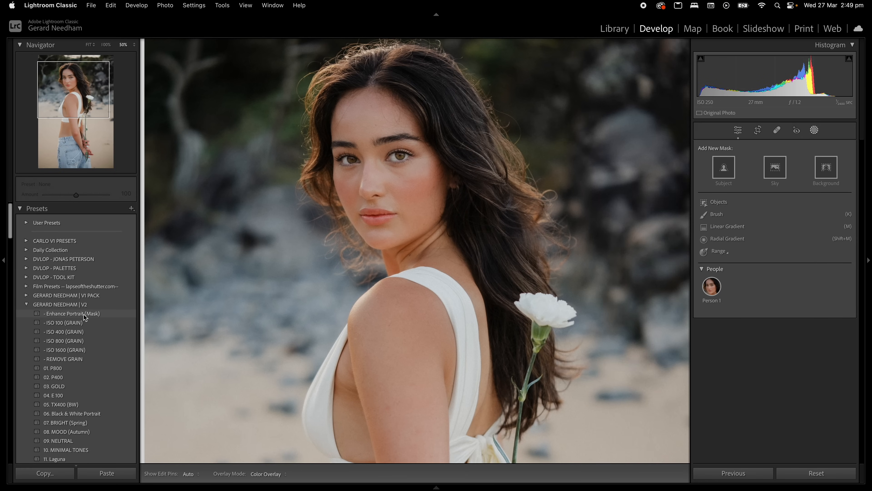
# Step: Apply the custom V2 preset Enhance Portrait (Mask), review its masks, and try a stronger and a weaker preset Amount
pyautogui.click(102, 314)
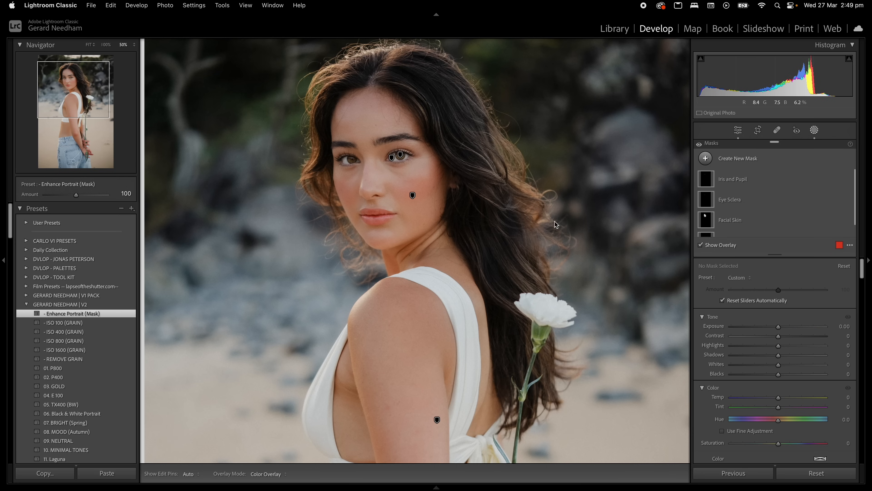
pyautogui.scroll(-2, 762, 200)
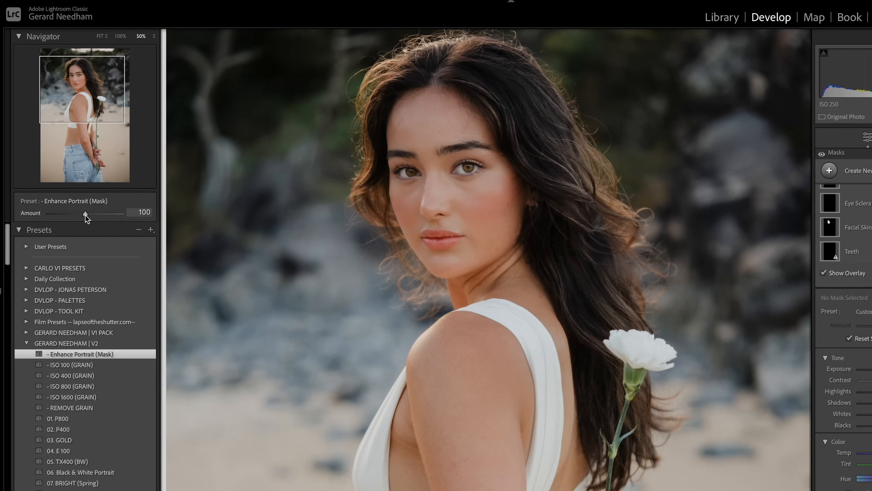
pyautogui.moveTo(76, 195); pyautogui.dragTo(91, 195)
pyautogui.moveTo(119, 237); pyautogui.dragTo(62, 241)
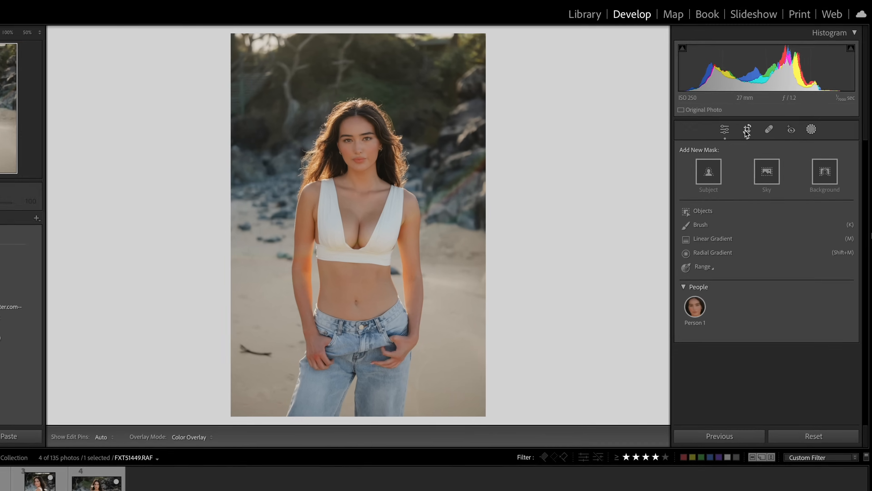
# Step: Try the full uncropped frame on the front-facing portrait FXT51449.RAF with crop aspect As Shot, and undo the crop change
pyautogui.press('r')
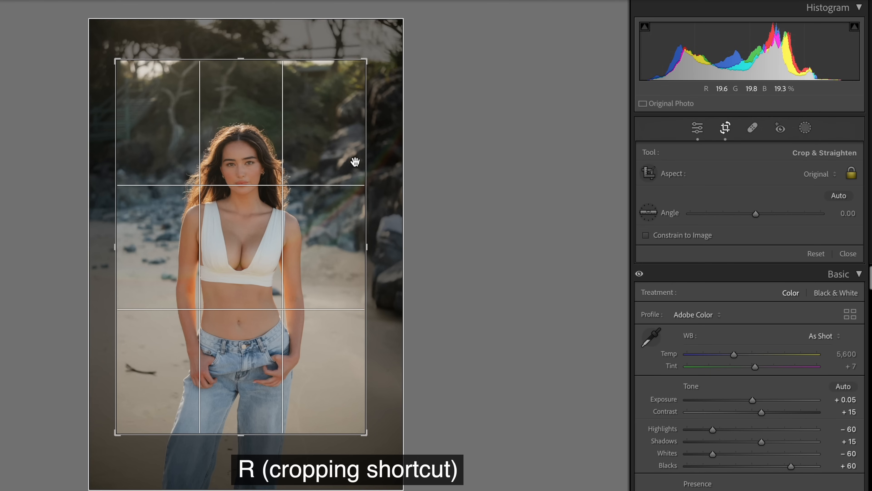
pyautogui.click(823, 176)
pyautogui.click(824, 162)
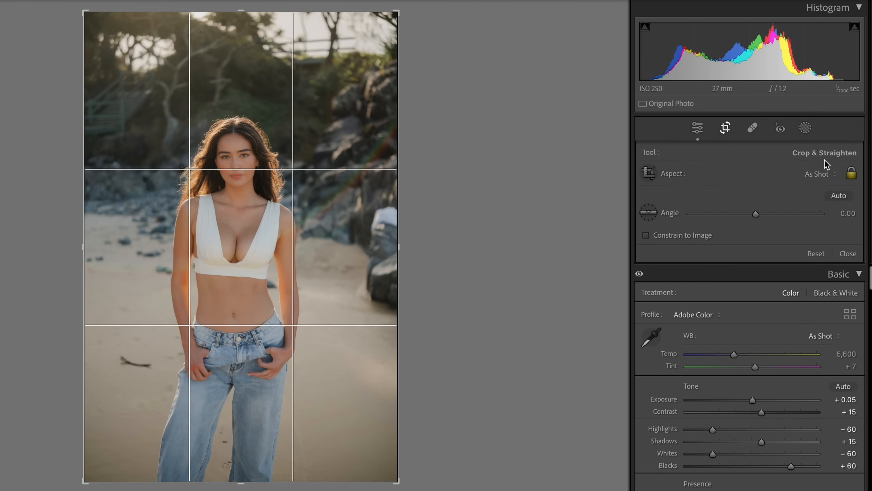
pyautogui.press('r')
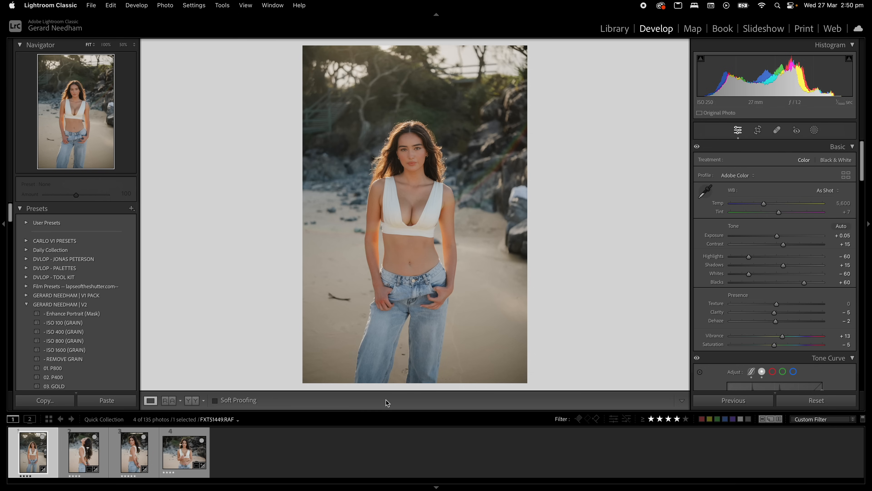
pyautogui.press('super+z')
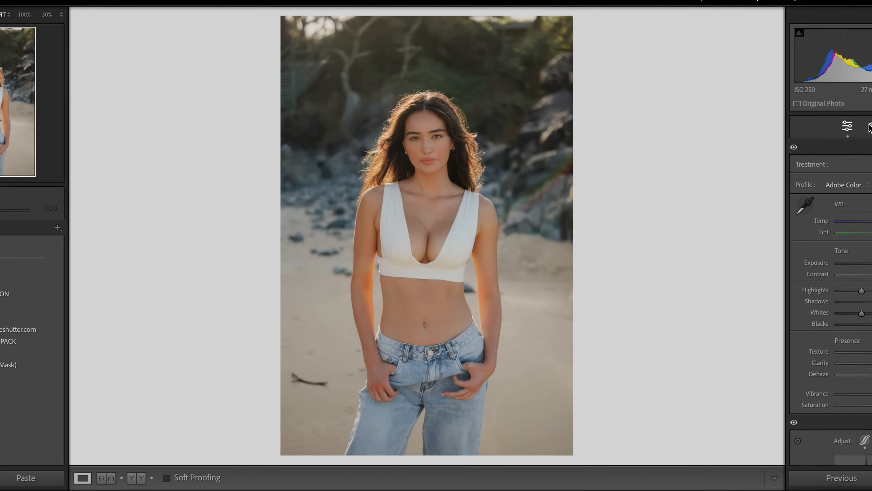
# Step: Examine the crop frame on the close-up flower portrait FXT51605.RAF and close the crop
pyautogui.click(814, 128)
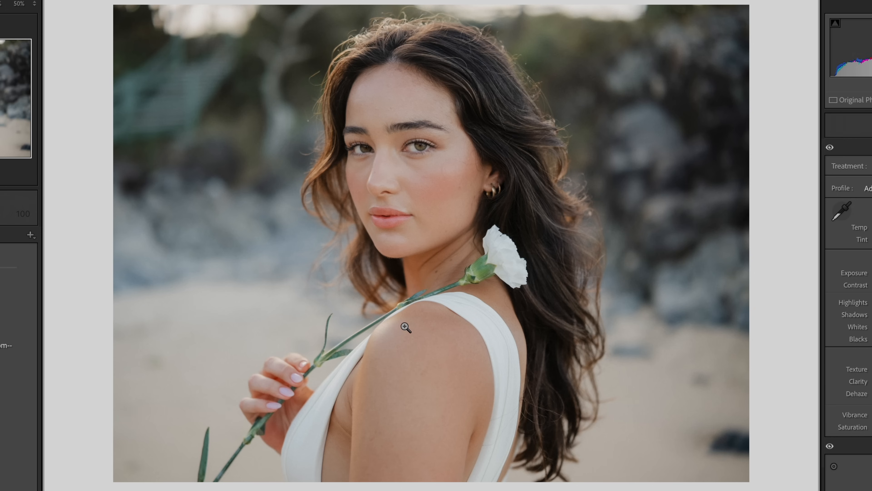
pyautogui.press('r')
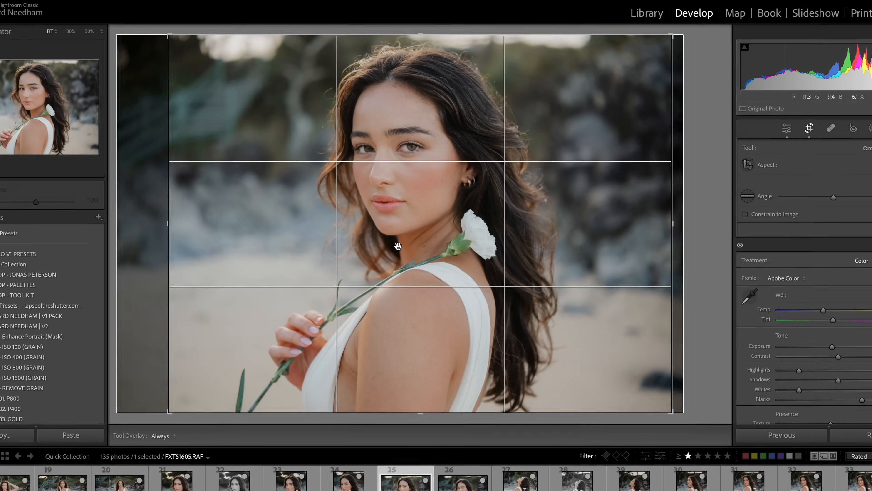
pyautogui.press('Return')
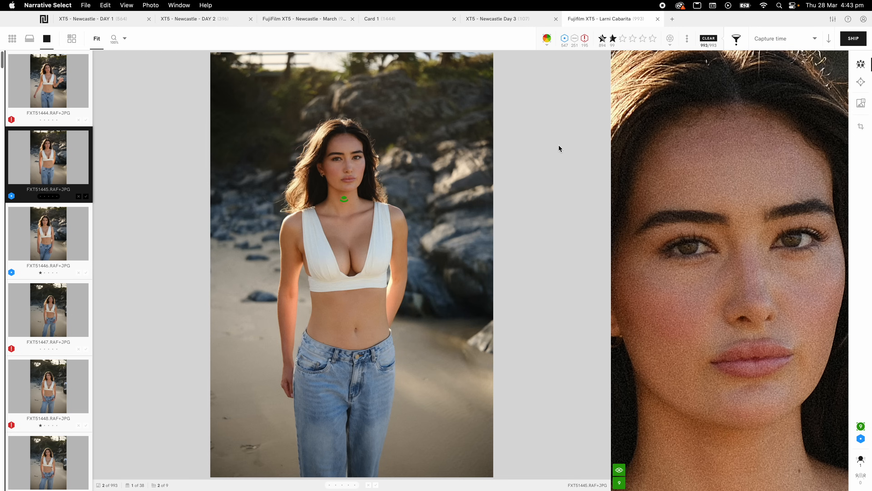
# Step: In Narrative Select, step through the beach portraits from FXT51445 onward and check each face close-up for eyes and focus
pyautogui.press('Right')
pyautogui.press('Right')
pyautogui.press('Right')
pyautogui.press('Right')
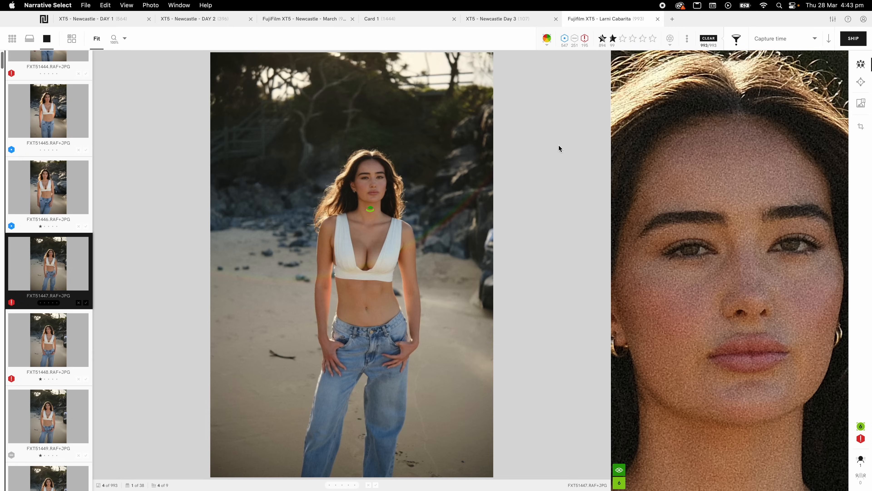
pyautogui.press('Right')
pyautogui.press('Right')
pyautogui.press('Right')
pyautogui.press('Right')
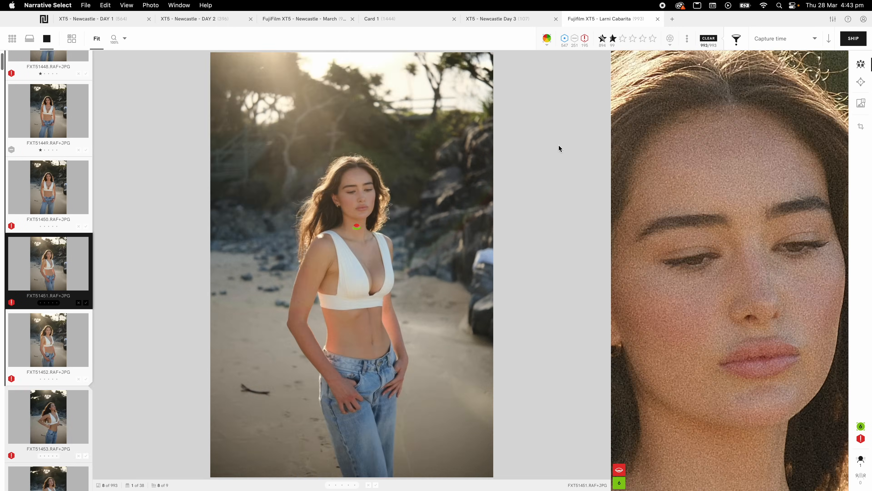
pyautogui.press('Right')
pyautogui.press('Right')
pyautogui.press('Right')
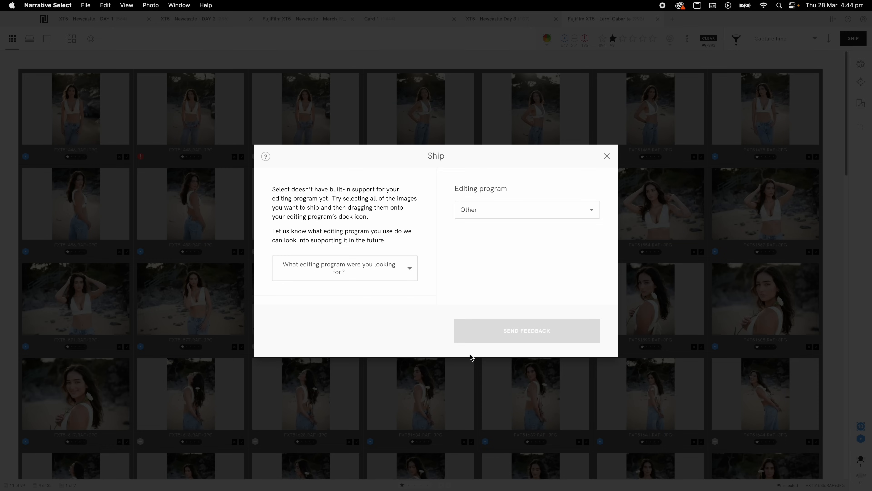
# Step: Choose Lightroom Classic as the editing program for shipping the selected photos
pyautogui.click(514, 208)
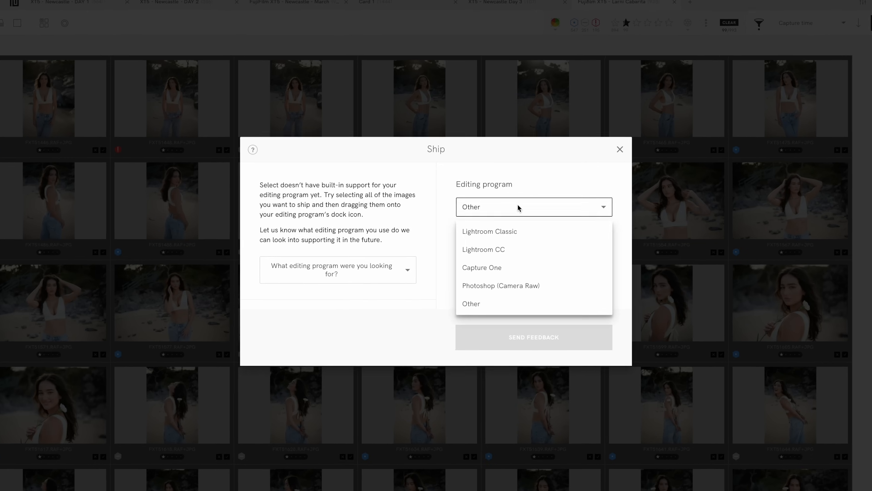
pyautogui.click(505, 229)
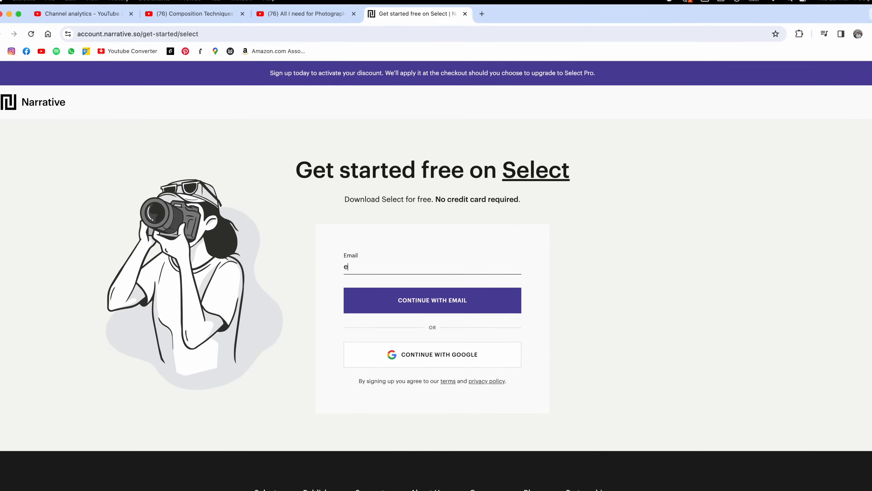
# Step: Switch to the browser and fill in the email field of the Narrative Select sign-up form
pyautogui.write('nter emai')
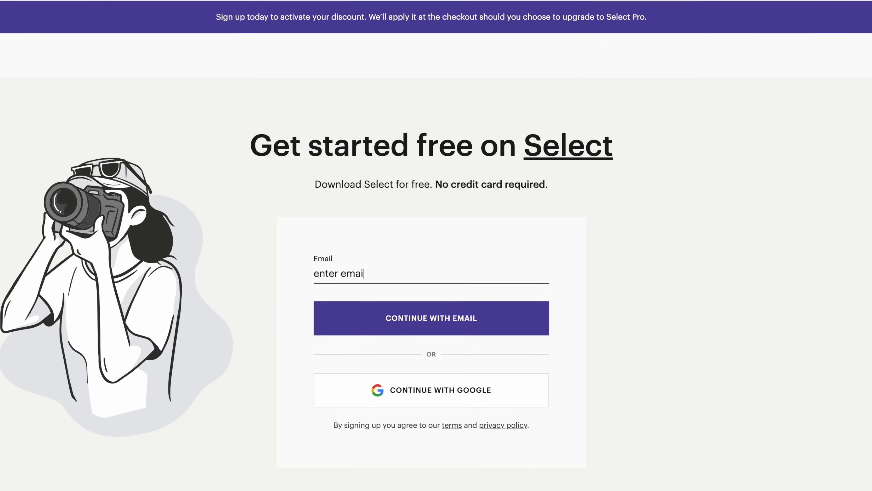